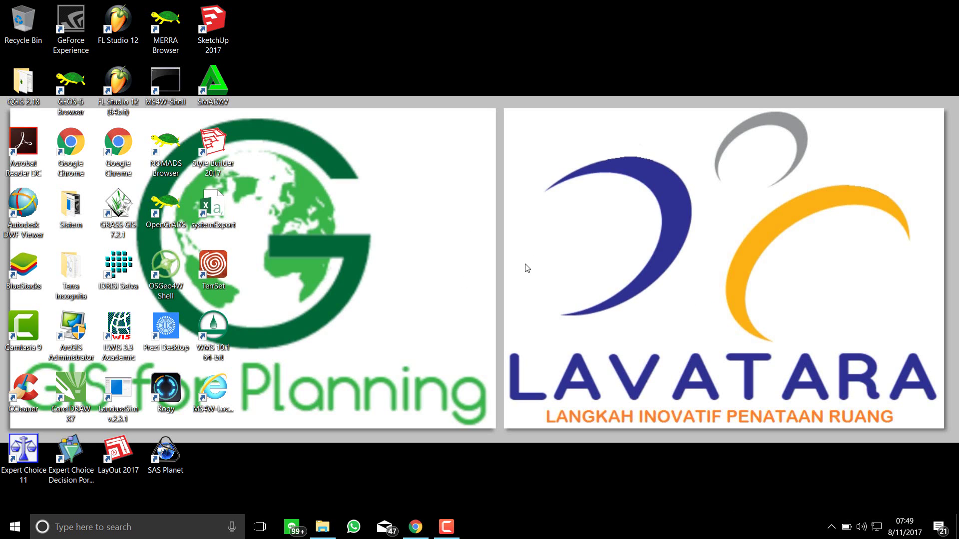
# Step: Briefly show and hide Chrome, then restore the Terra Incognita folder window in File Explorer
pyautogui.click(446, 528)
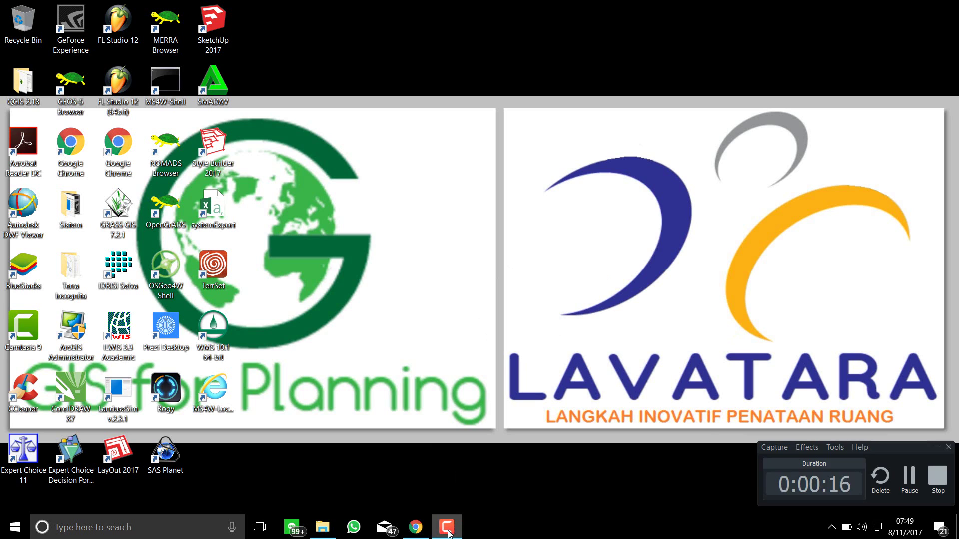
pyautogui.click(416, 530)
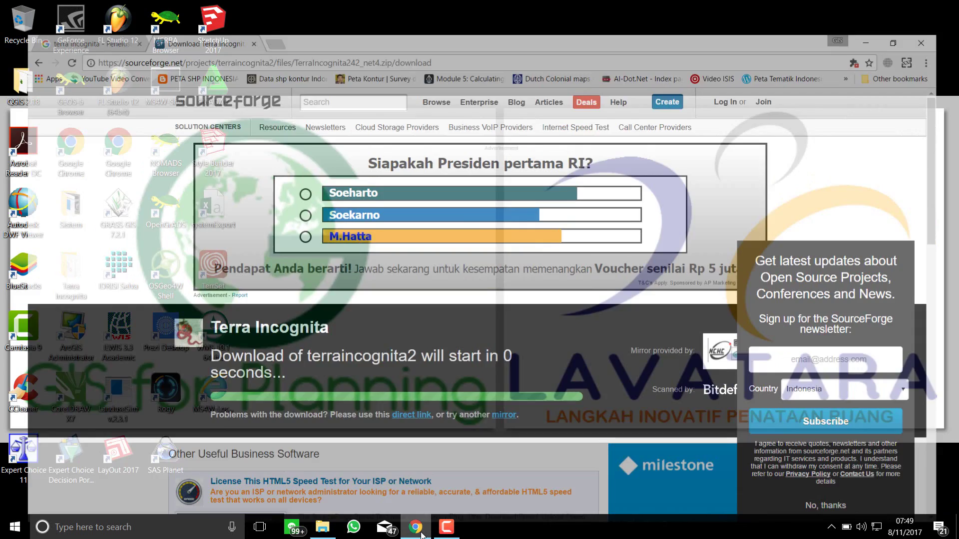
pyautogui.click(422, 534)
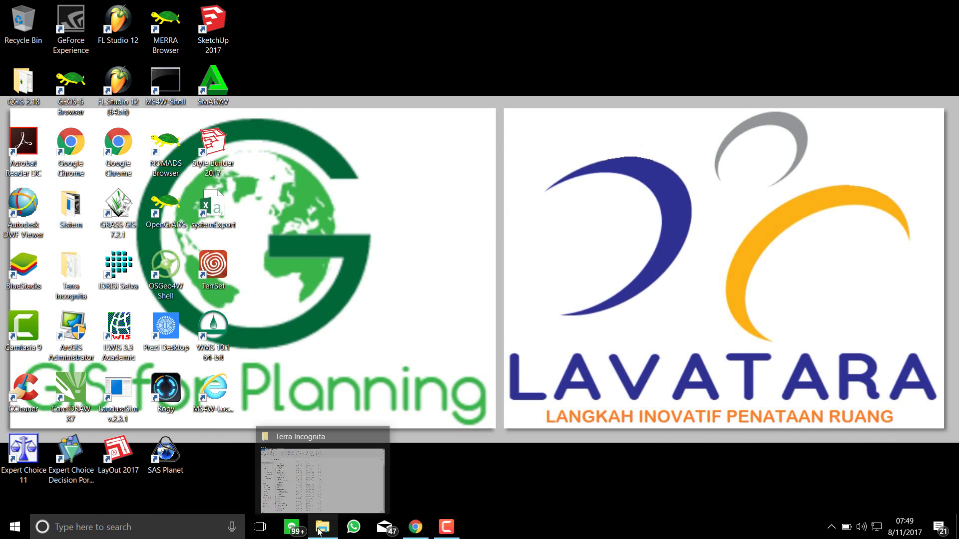
pyautogui.click(319, 532)
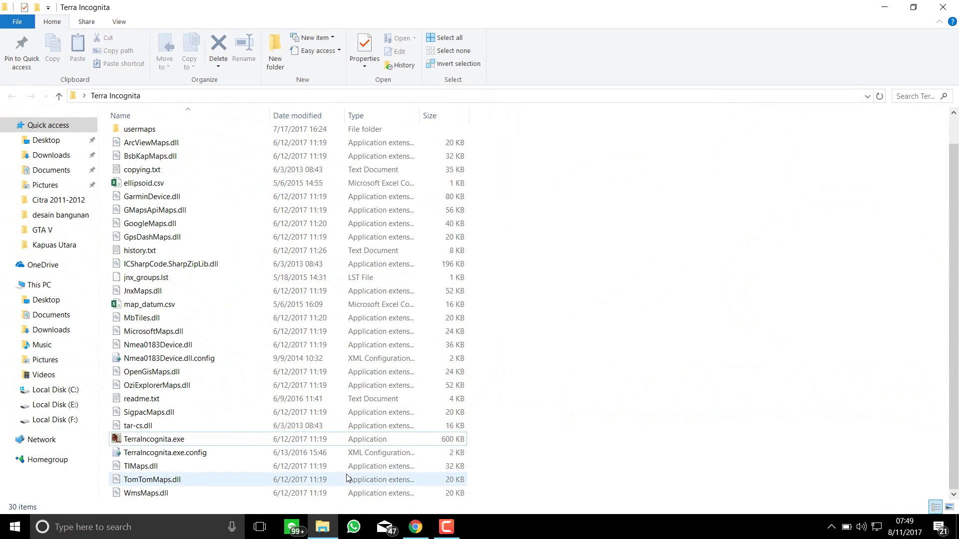
# Step: Launch TerraIncognita.exe and let it run past the security warning
pyautogui.click(368, 440)
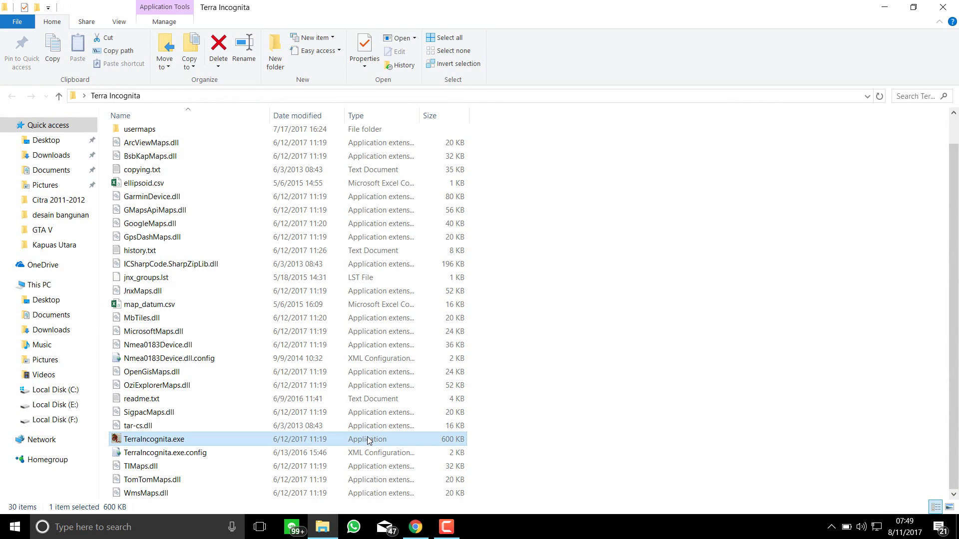
pyautogui.rightClick(368, 440)
pyautogui.doubleClick(368, 440)
pyautogui.click(521, 281)
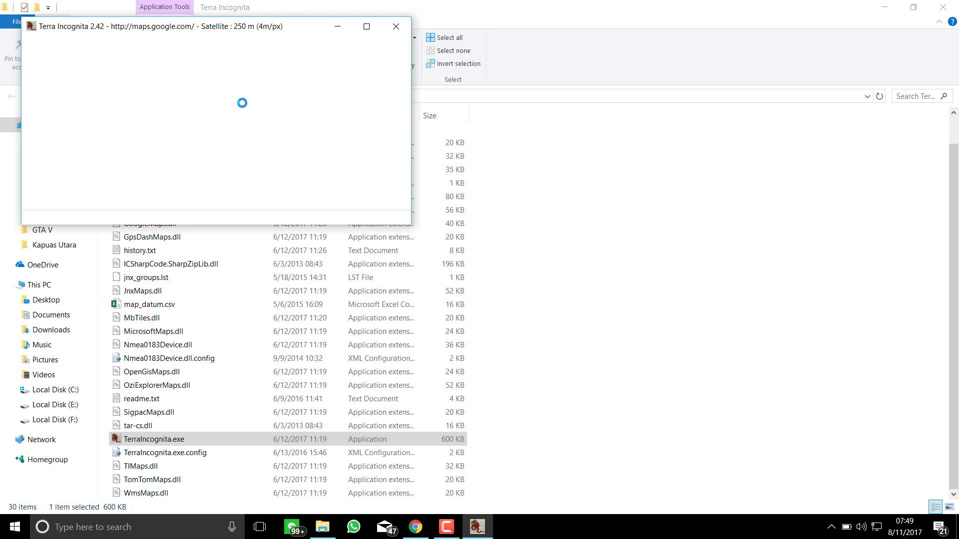
# Step: Maximize Terra Incognita and frame the riverside city near 3.31°S 114.58°E at the 2 km level
pyautogui.click(366, 26)
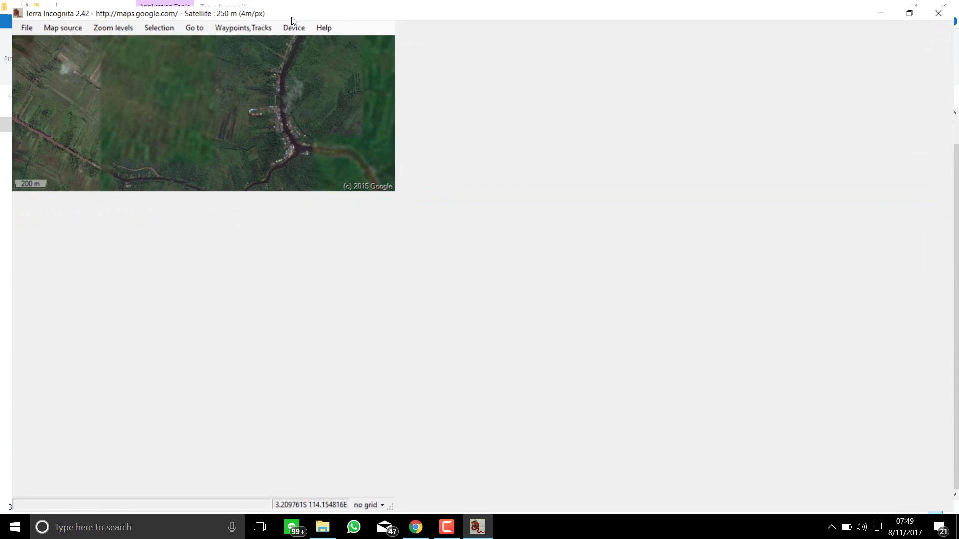
pyautogui.scroll(-1, 509, 245)
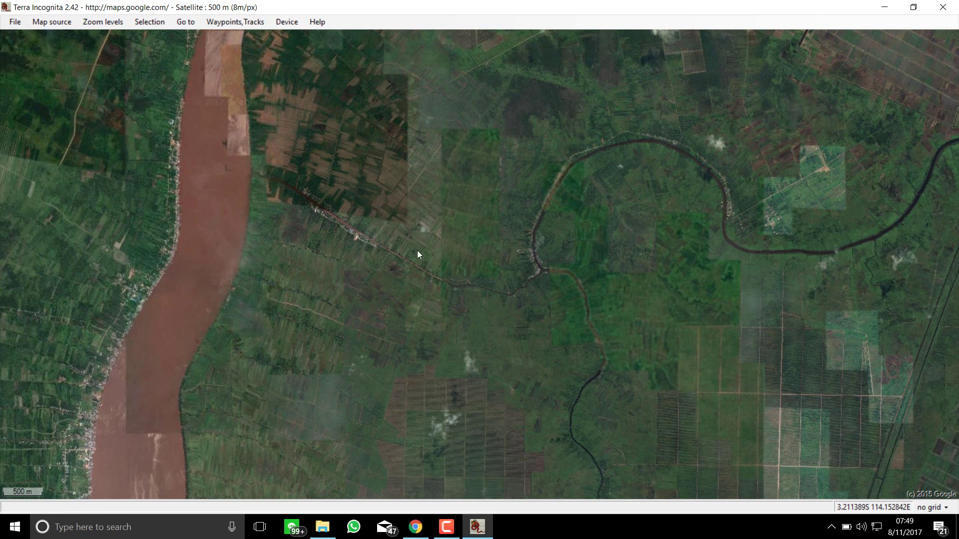
pyautogui.scroll(2, 517, 261)
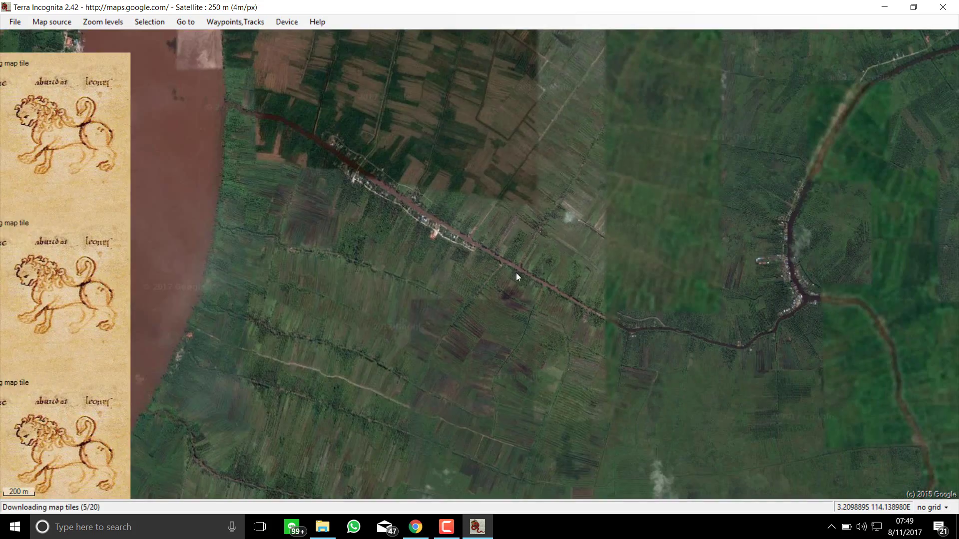
pyautogui.moveTo(516, 272); pyautogui.dragTo(487, 220)
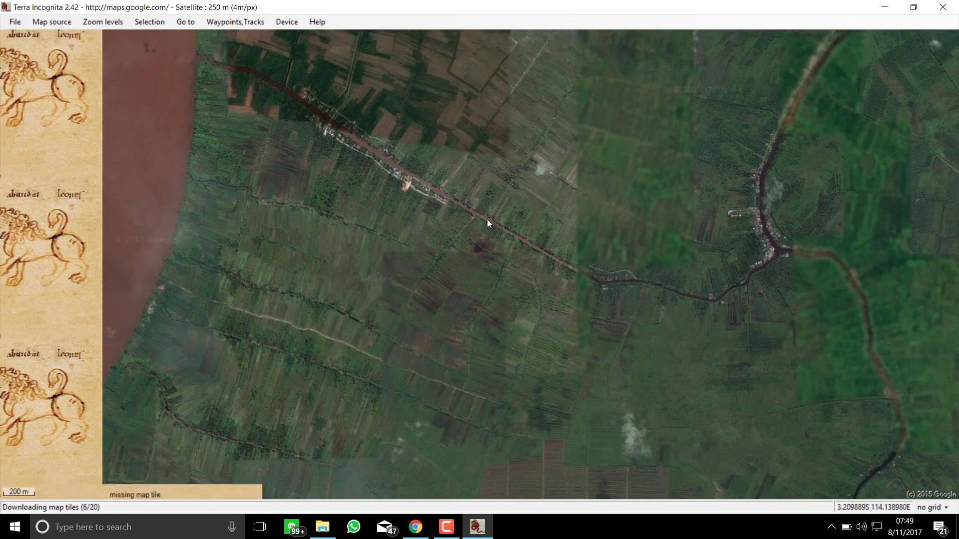
pyautogui.scroll(1, 482, 241)
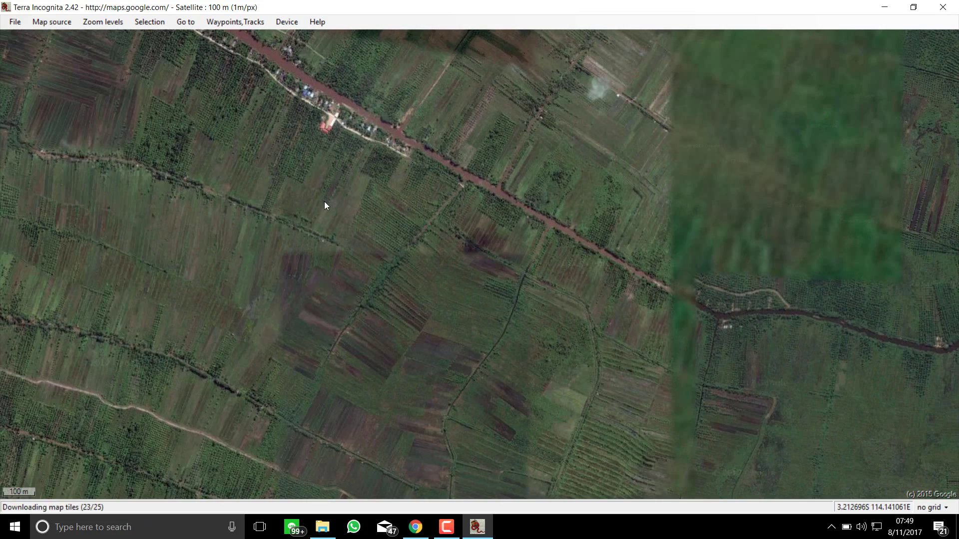
pyautogui.scroll(-3, 325, 202)
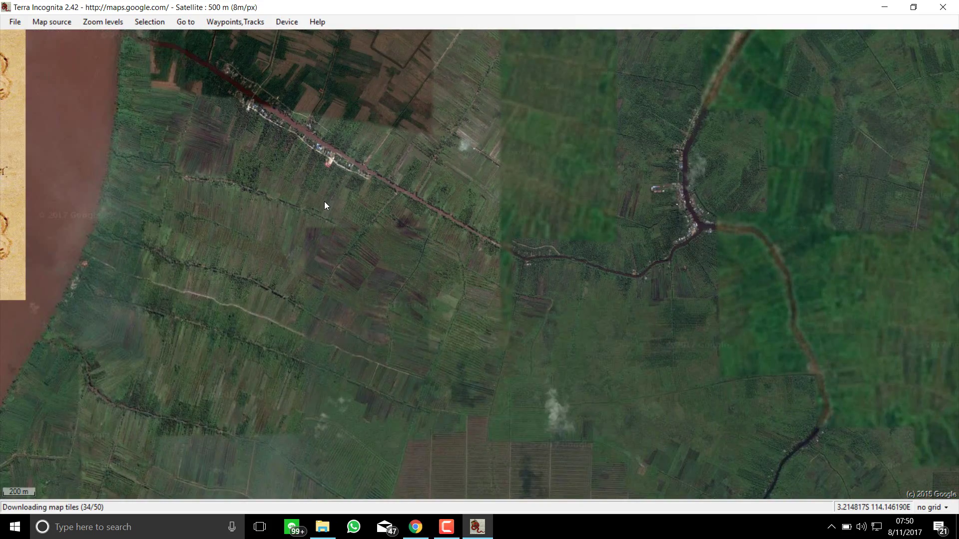
pyautogui.scroll(-1, 325, 203)
pyautogui.scroll(-1, 325, 202)
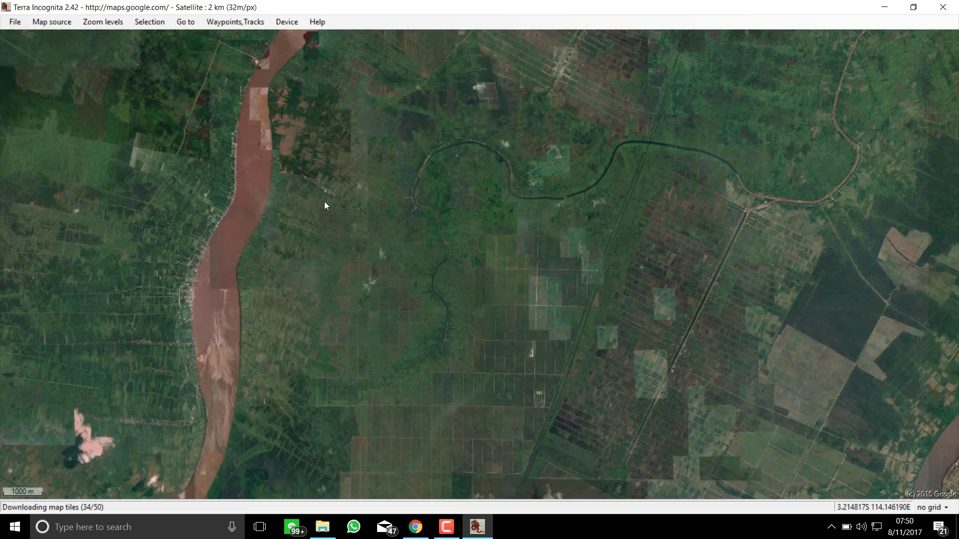
pyautogui.scroll(-1, 324, 202)
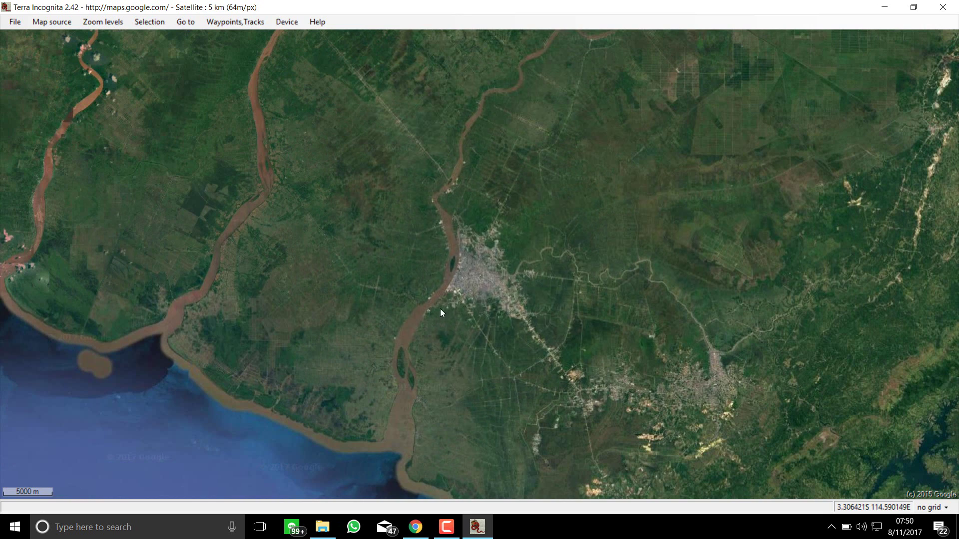
pyautogui.scroll(1, 464, 299)
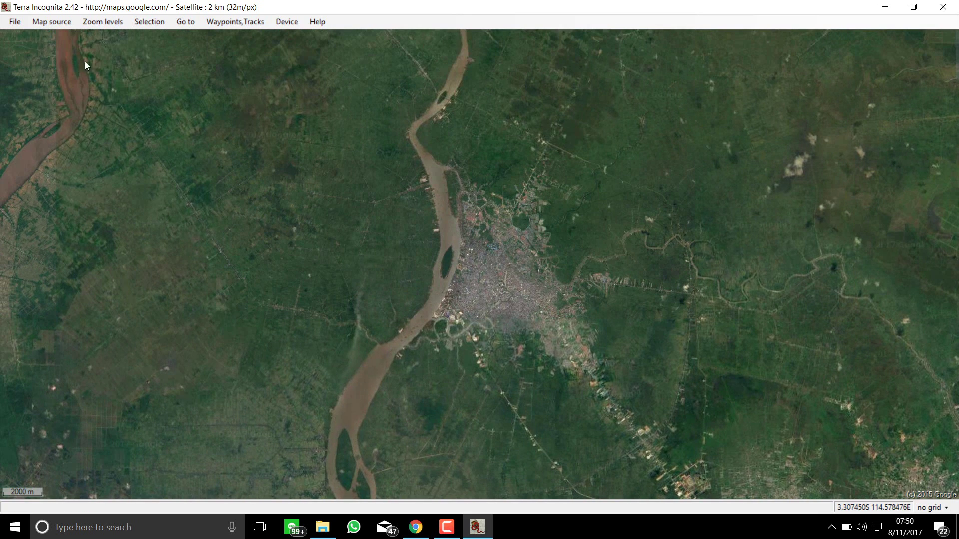
pyautogui.click(14, 23)
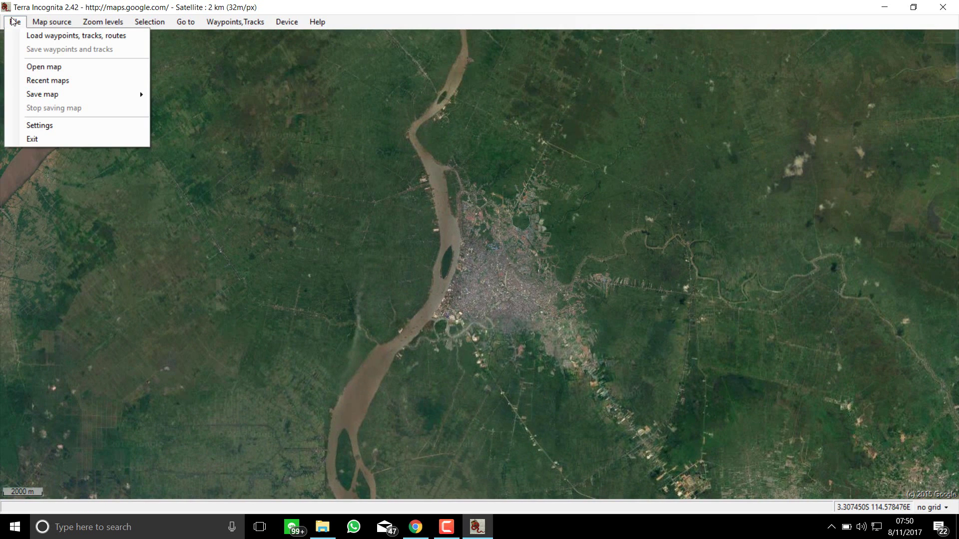
# Step: Load Batas Desa.kmz from Data GIS > Terrset > Bataguh as waypoints, tracks and routes
pyautogui.click(126, 36)
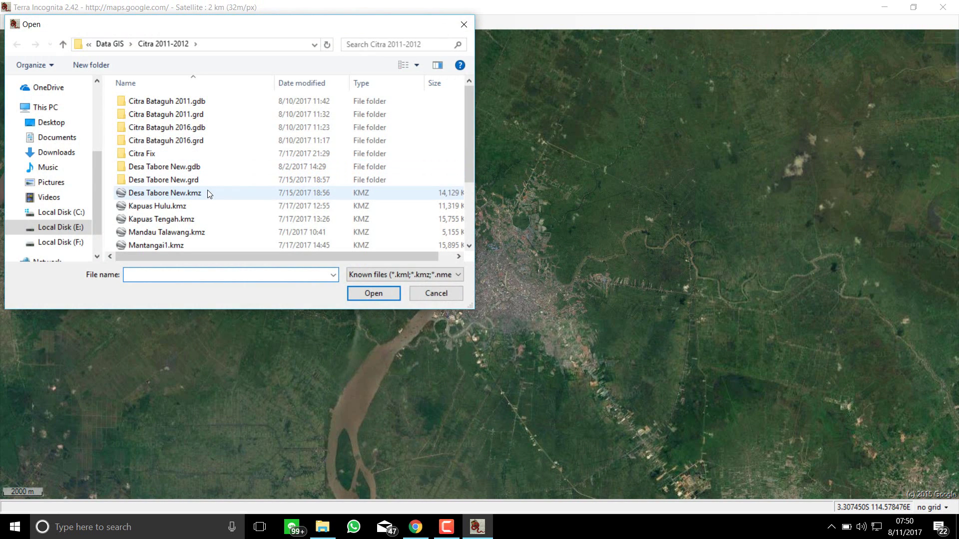
pyautogui.scroll(-3, 210, 195)
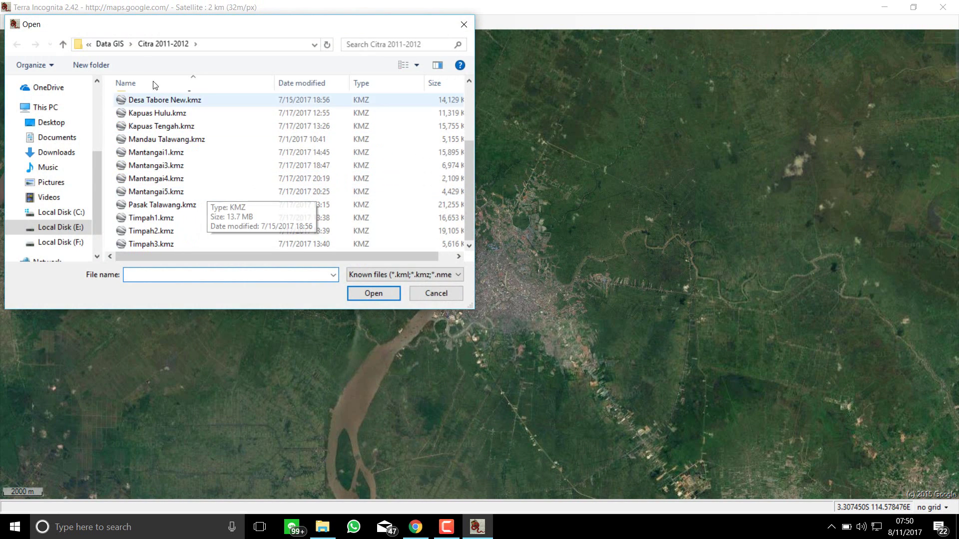
pyautogui.click(103, 44)
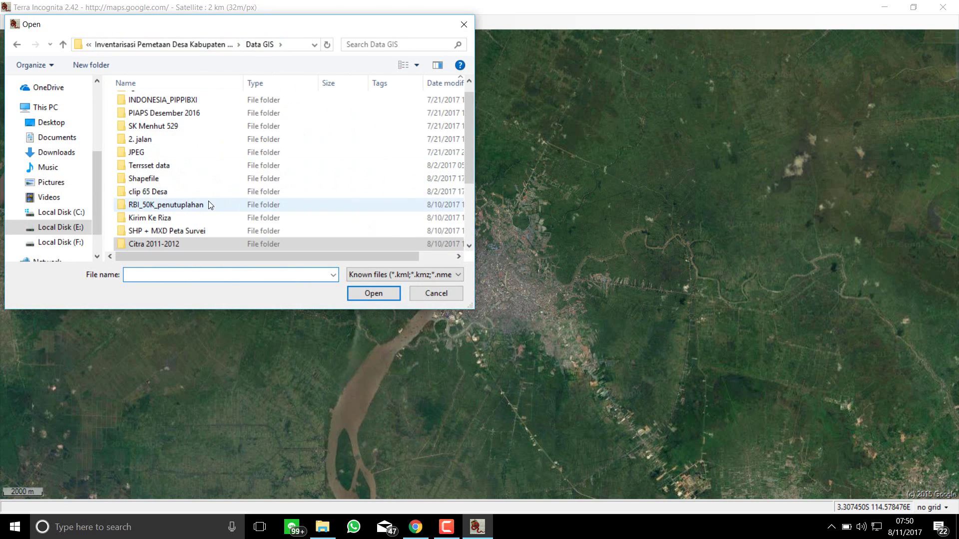
pyautogui.doubleClick(190, 165)
pyautogui.doubleClick(178, 116)
pyautogui.click(180, 114)
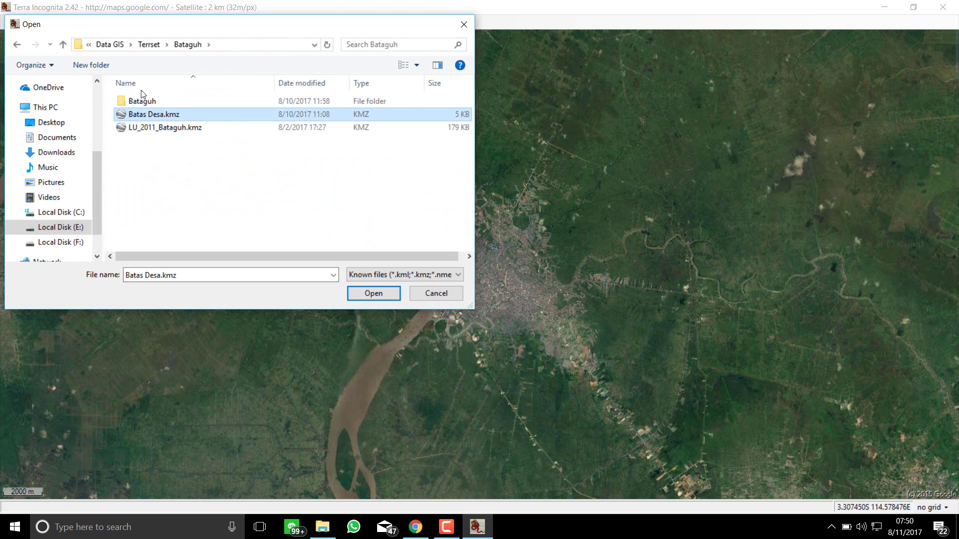
pyautogui.click(385, 293)
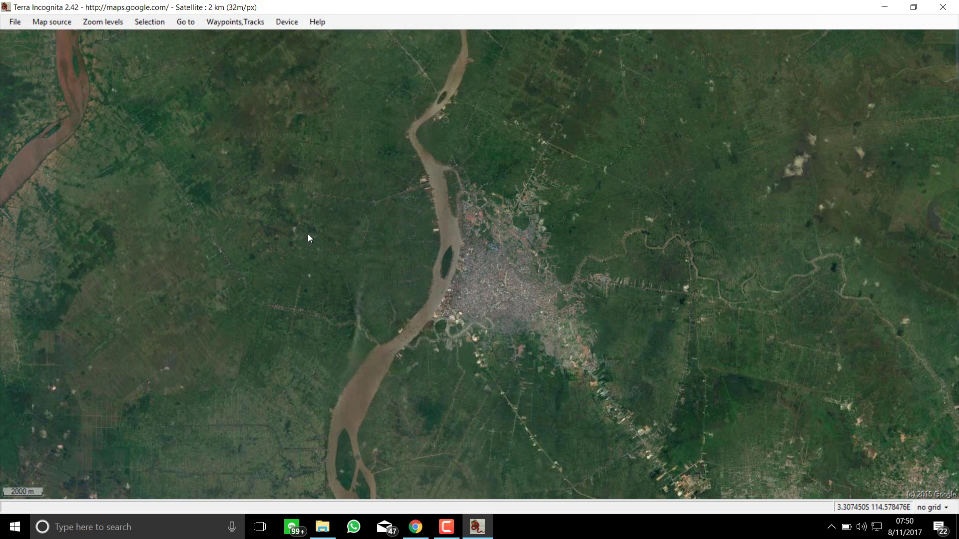
# Step: Pan and zoom to the Batas Desa village boundaries between the two rivers at 2 km
pyautogui.moveTo(326, 302); pyautogui.dragTo(714, 186)
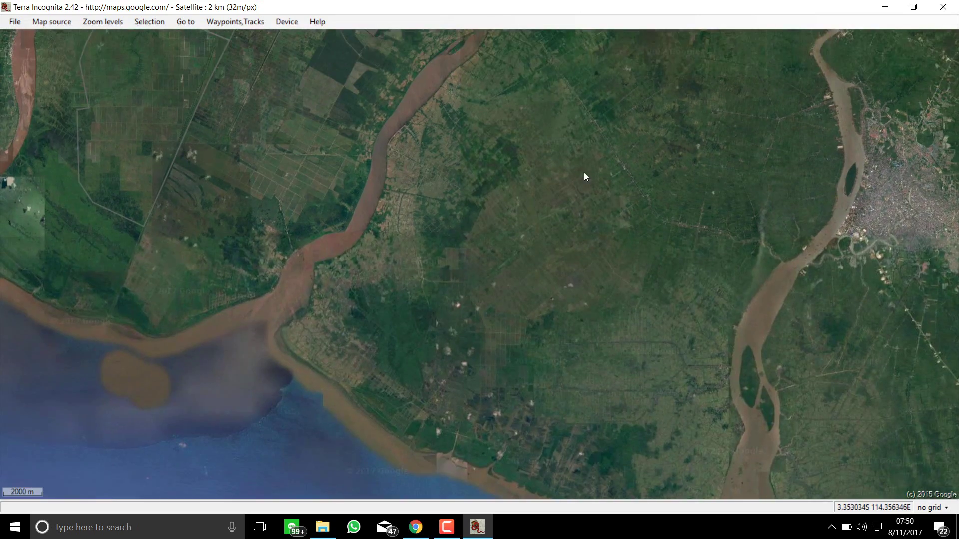
pyautogui.scroll(2, 556, 275)
pyautogui.scroll(-2, 394, 204)
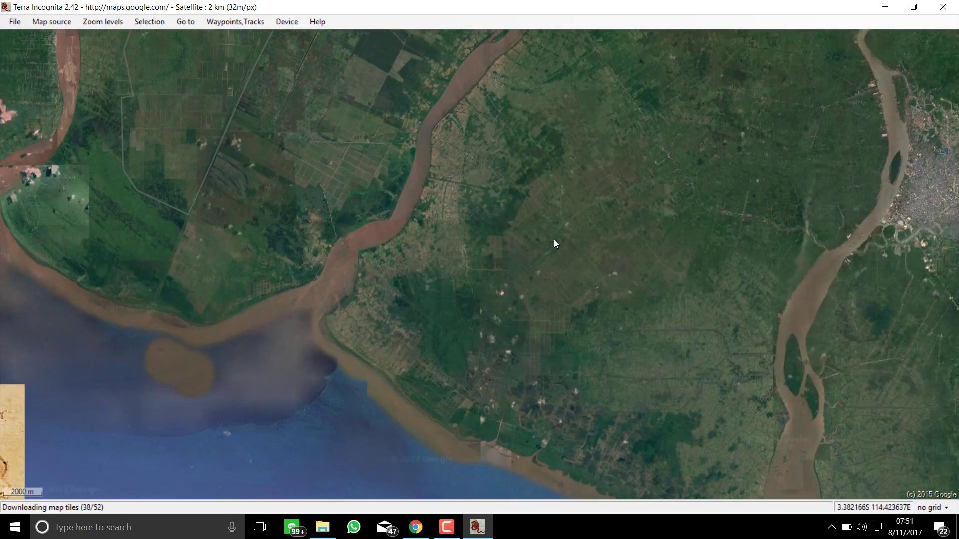
pyautogui.moveTo(553, 239); pyautogui.dragTo(545, 305)
pyautogui.scroll(-1, 612, 250)
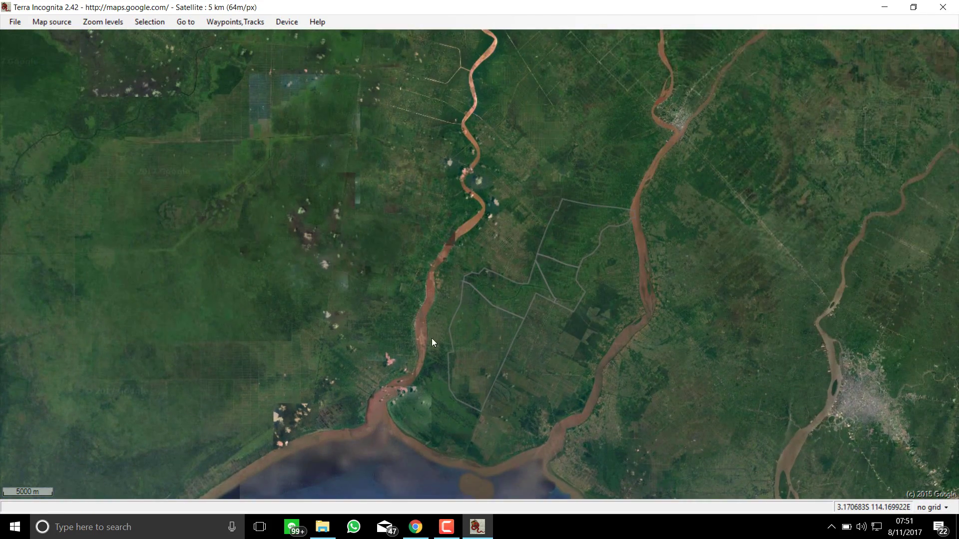
pyautogui.moveTo(432, 342); pyautogui.dragTo(441, 344)
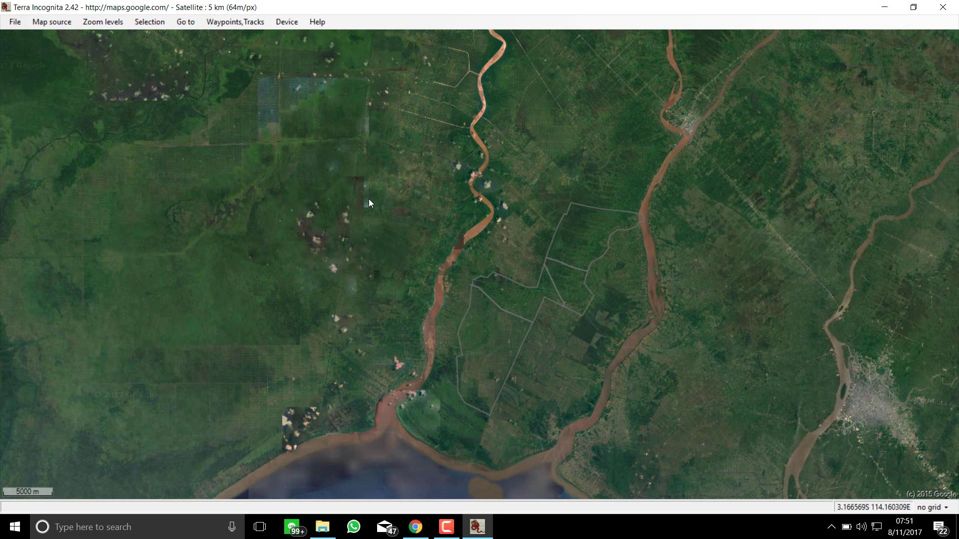
pyautogui.scroll(1, 536, 359)
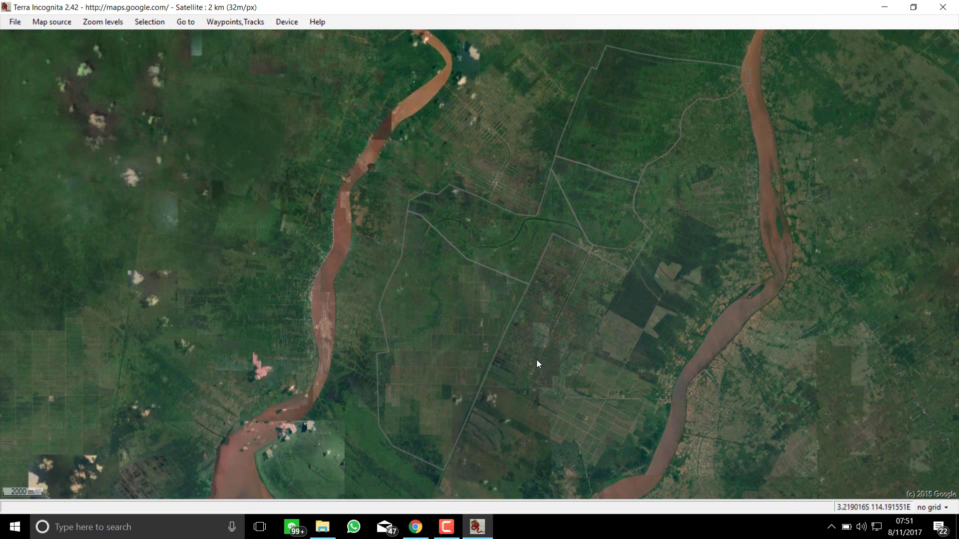
pyautogui.scroll(-1, 517, 340)
pyautogui.scroll(1, 550, 311)
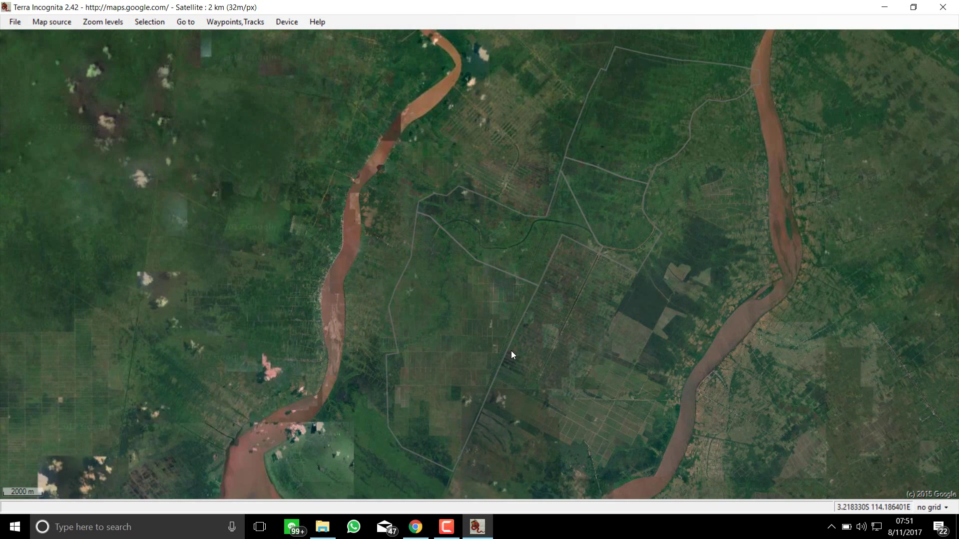
pyautogui.scroll(1, 521, 301)
pyautogui.scroll(1, 521, 300)
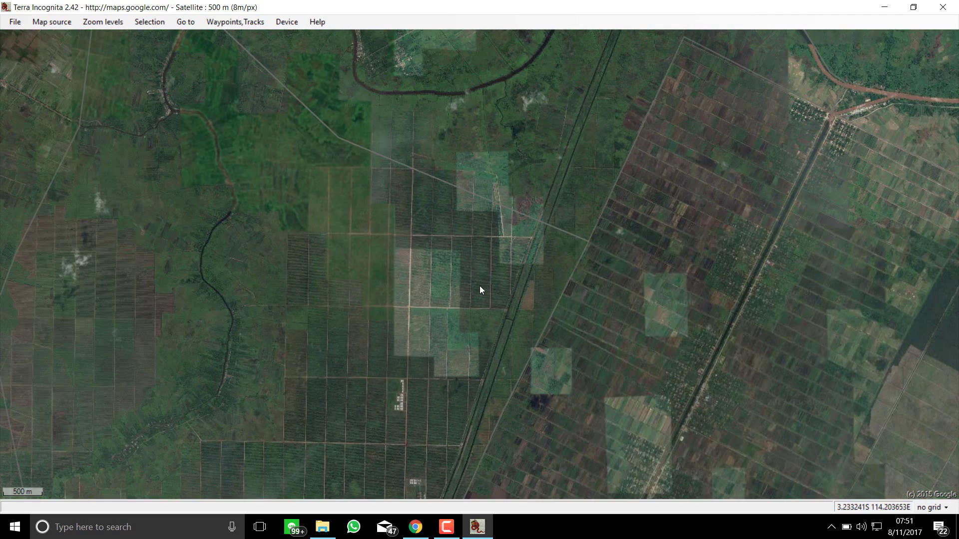
pyautogui.scroll(1, 480, 286)
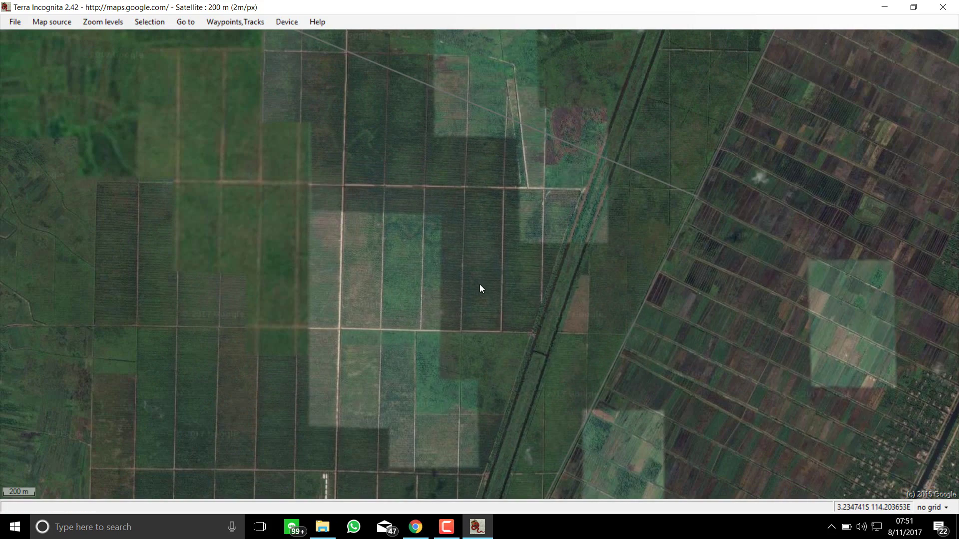
pyautogui.scroll(1, 480, 286)
pyautogui.scroll(-2, 459, 281)
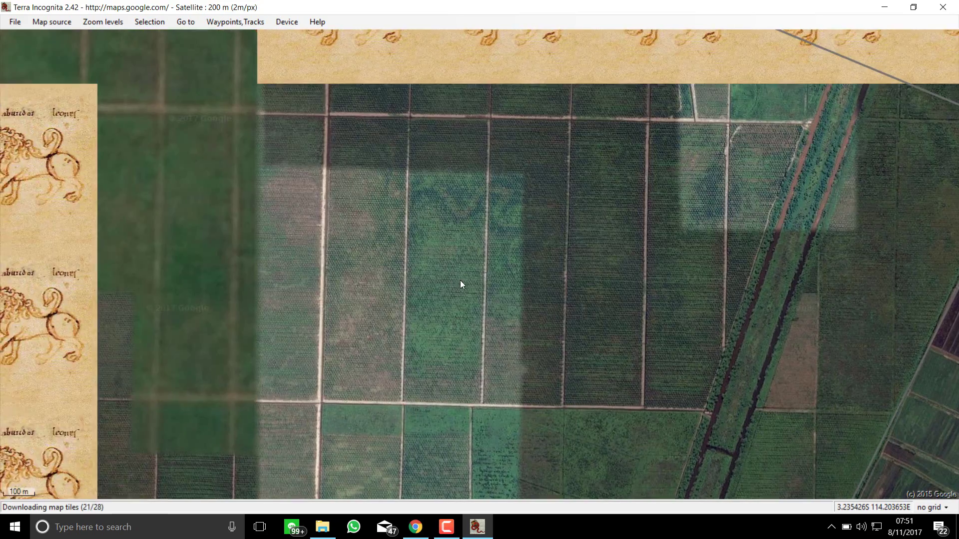
pyautogui.scroll(-2, 462, 290)
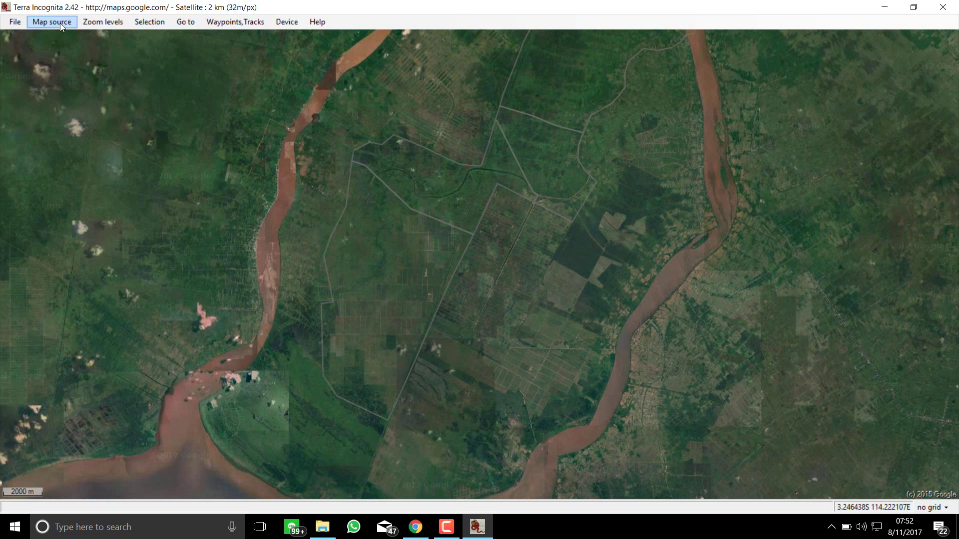
# Step: Browse the Map source submenus without changing from Google satellite imagery, then open the Selection menu
pyautogui.click(65, 22)
pyautogui.moveTo(91, 53)
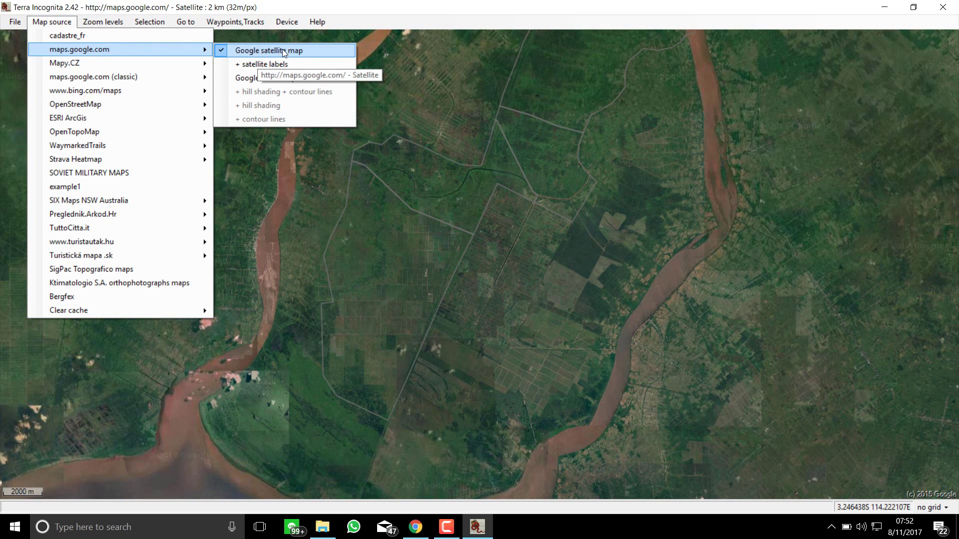
pyautogui.moveTo(150, 64)
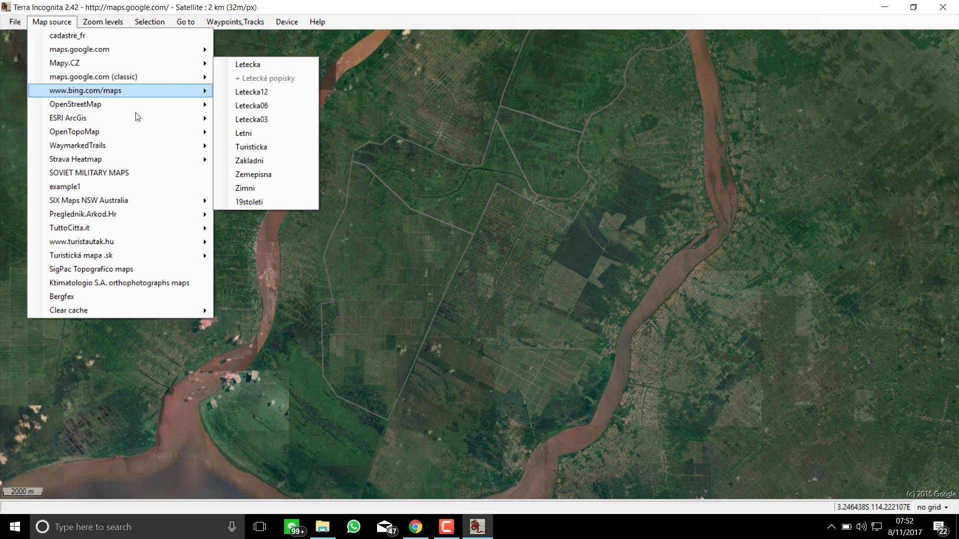
pyautogui.moveTo(131, 123)
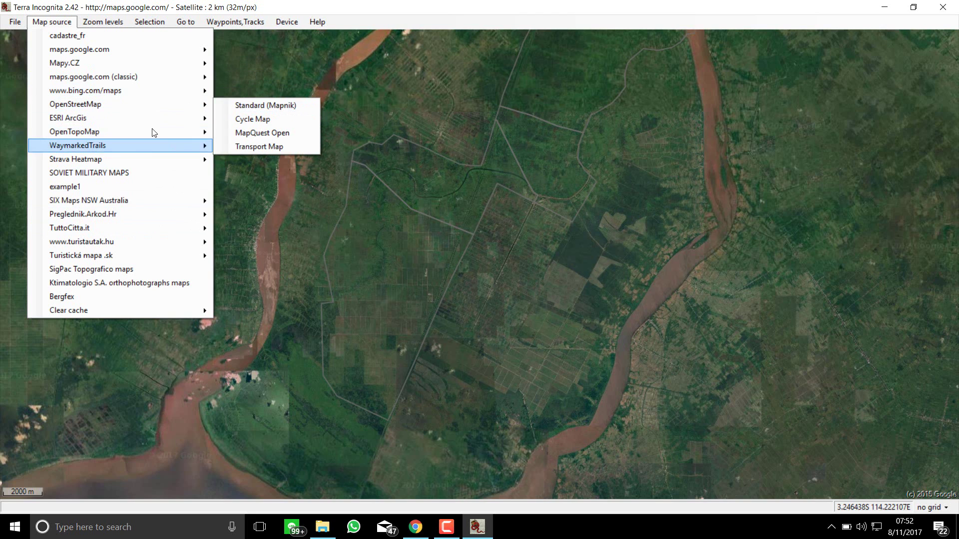
pyautogui.click(77, 18)
pyautogui.click(78, 18)
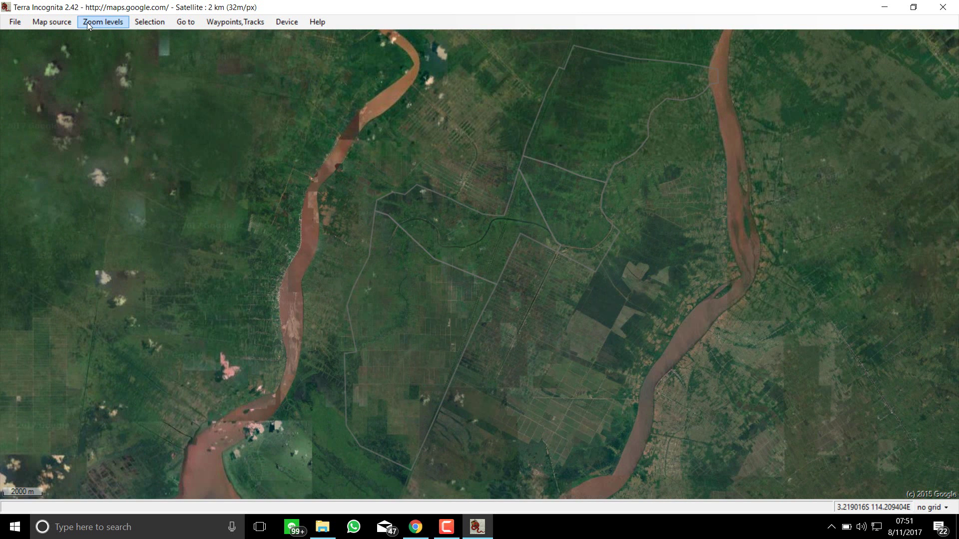
pyautogui.click(132, 20)
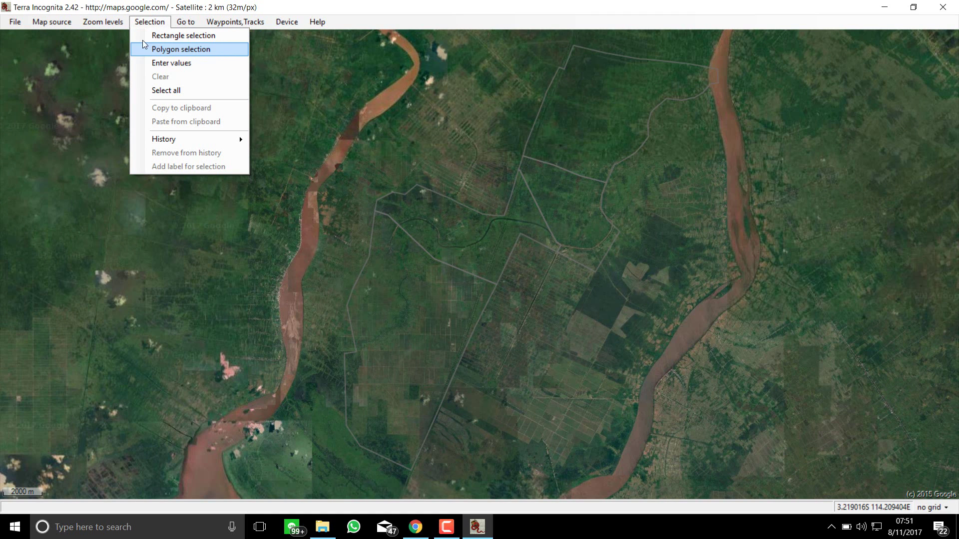
# Step: Draw a polygon selection around the village area between the rivers, about 11.9 × 18.4 km
pyautogui.click(179, 50)
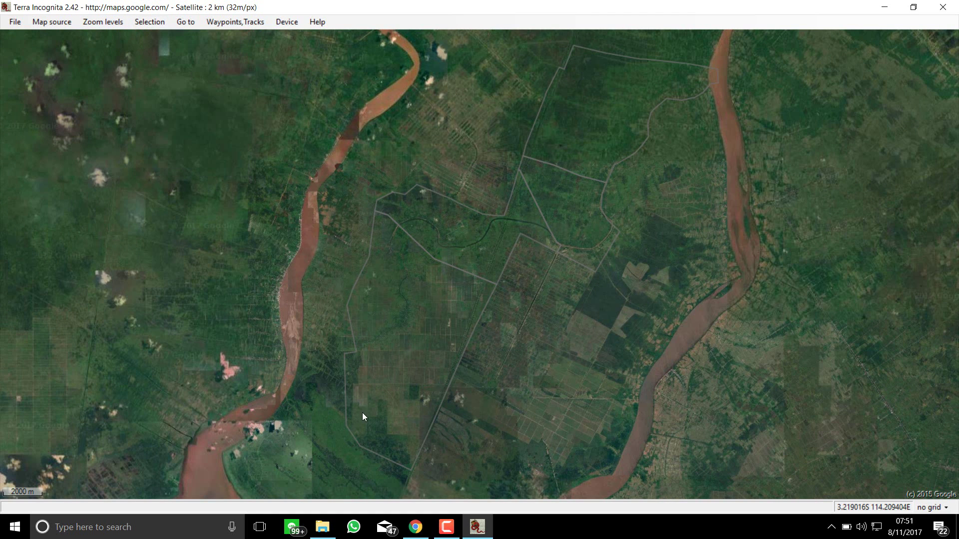
pyautogui.click(399, 475)
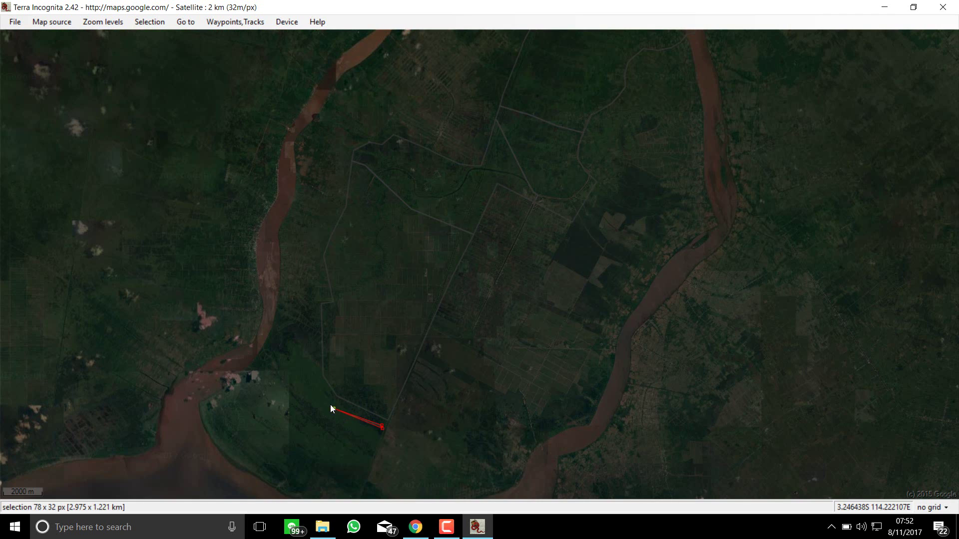
pyautogui.click(310, 364)
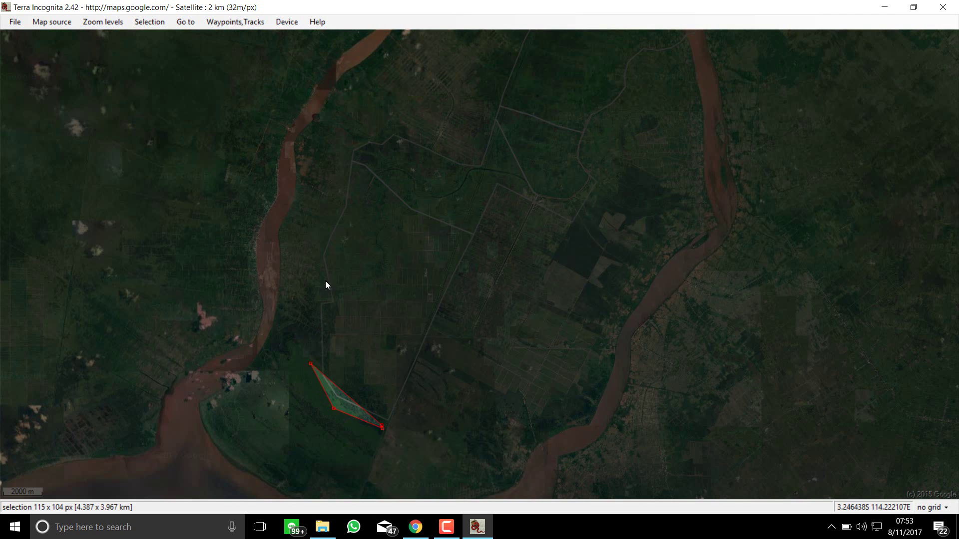
pyautogui.click(318, 293)
pyautogui.click(325, 230)
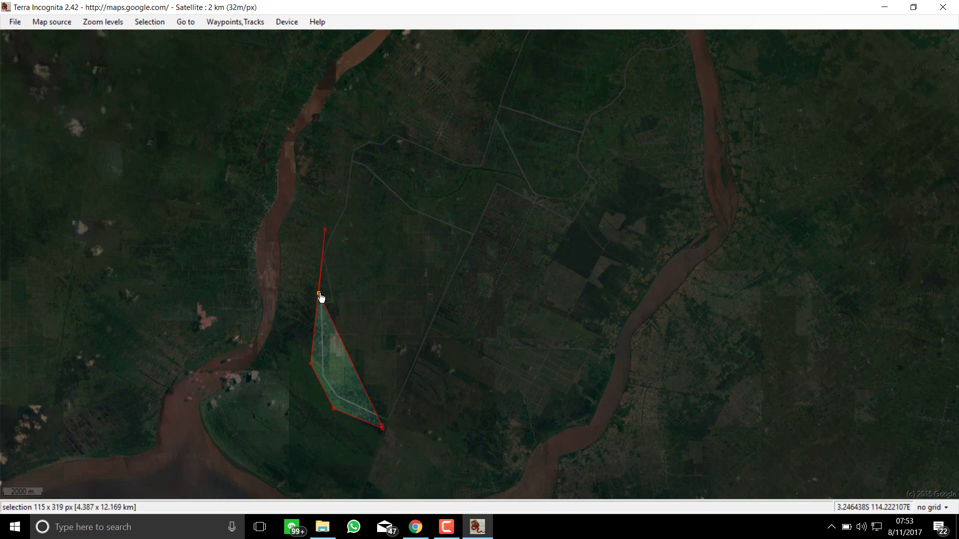
pyautogui.moveTo(320, 295); pyautogui.dragTo(344, 173)
pyautogui.click(353, 140)
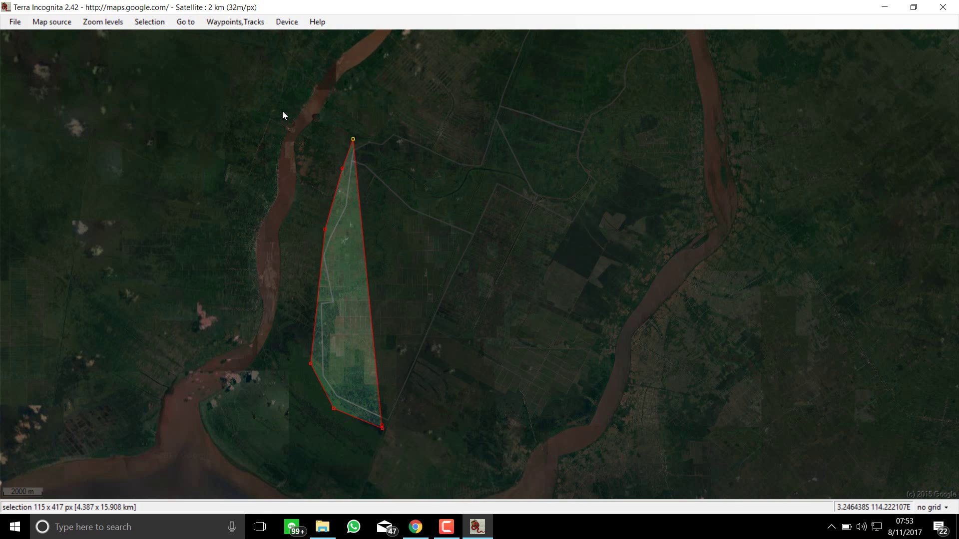
pyautogui.click(386, 127)
pyautogui.click(419, 134)
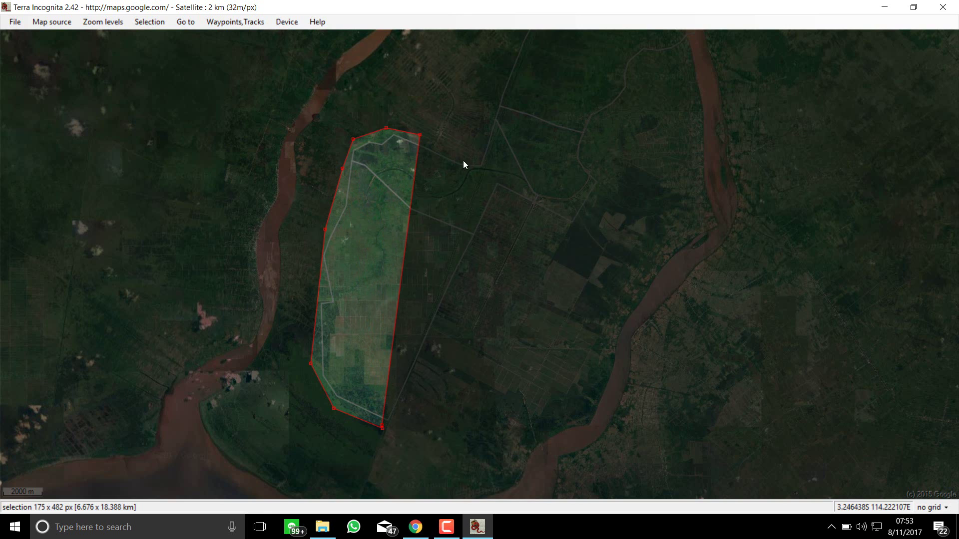
pyautogui.click(479, 161)
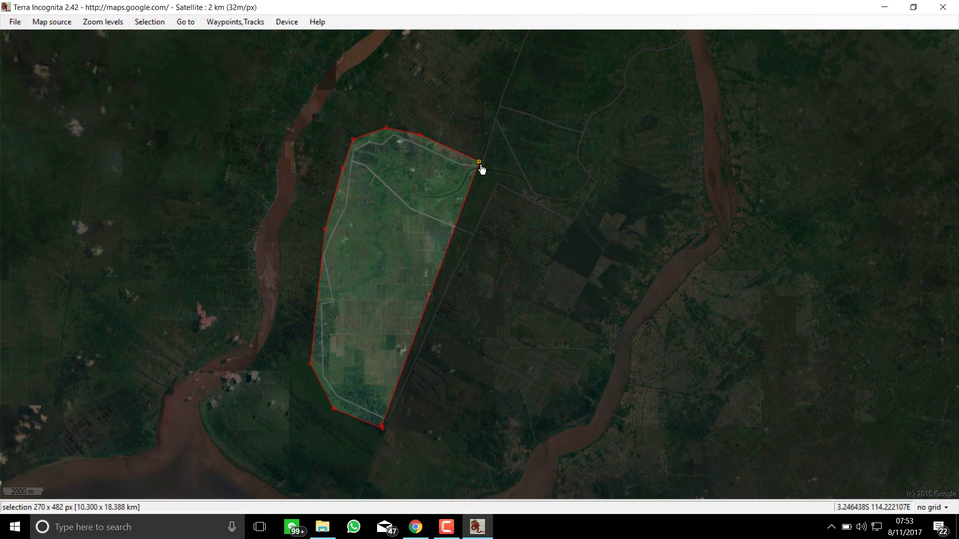
pyautogui.click(505, 195)
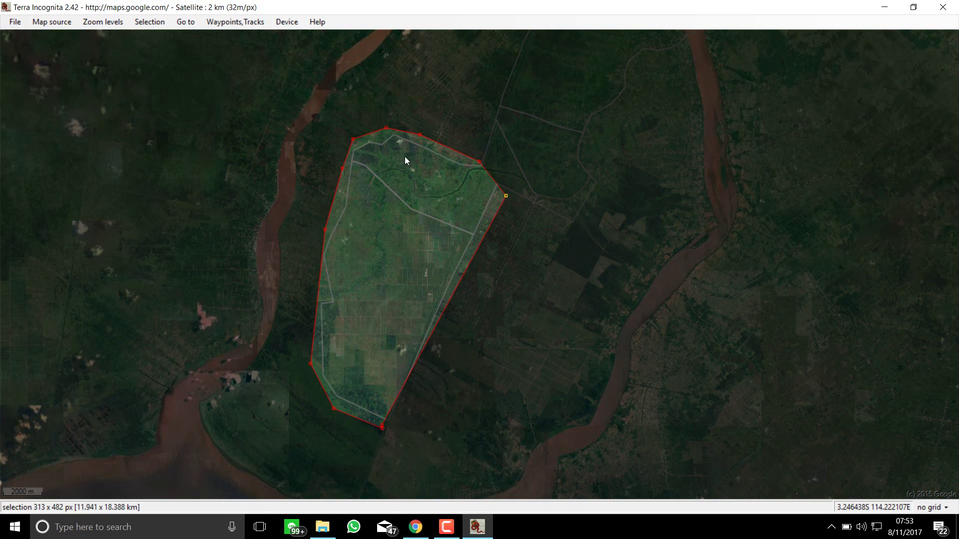
pyautogui.click(391, 428)
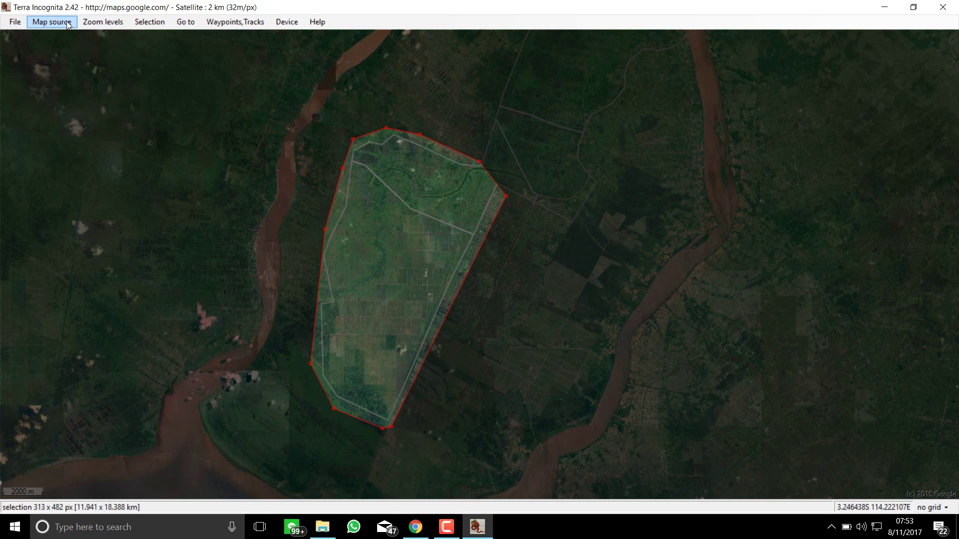
# Step: Preview imagery at the 100 m level, then set the map level to 200 m (5008 × 7712 px)
pyautogui.click(15, 22)
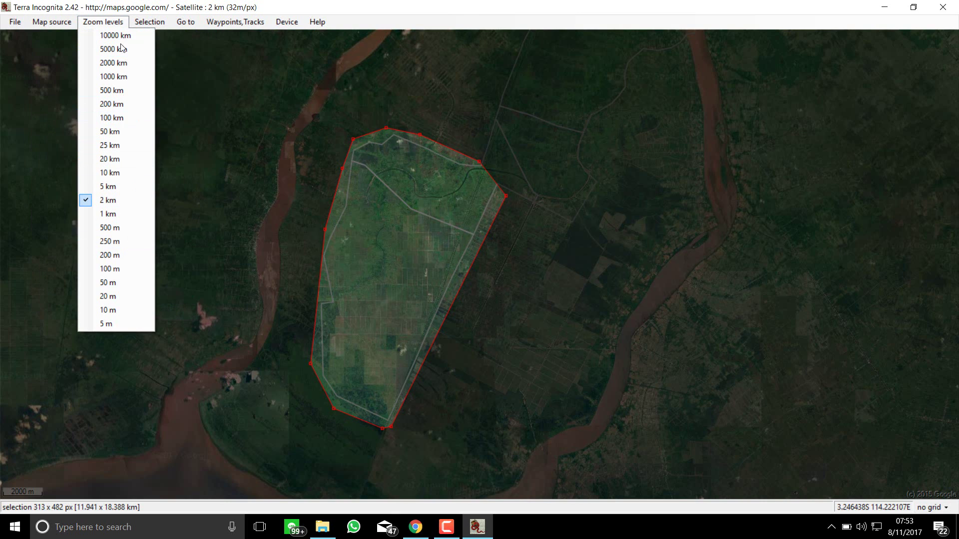
pyautogui.click(103, 22)
pyautogui.click(103, 22)
pyautogui.click(134, 269)
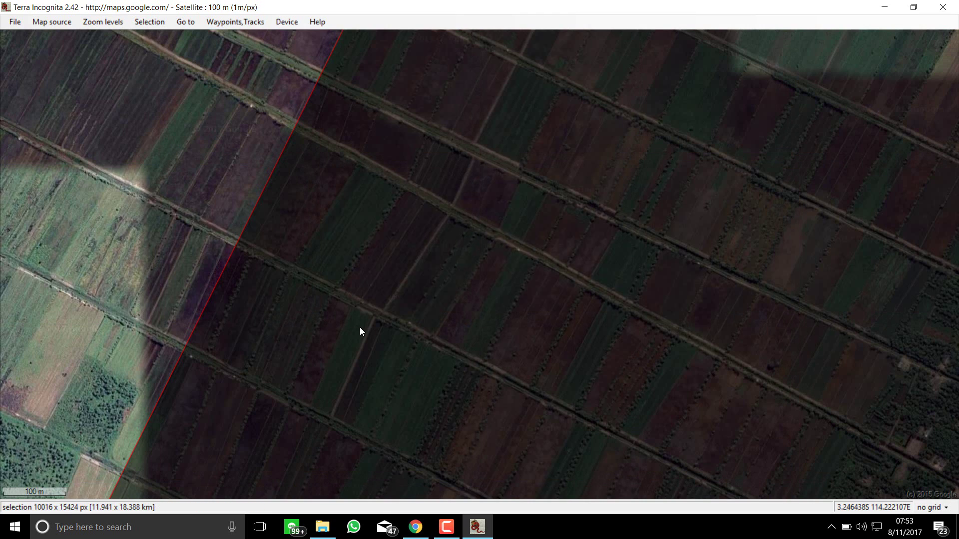
pyautogui.press('Left')
pyautogui.press('Up')
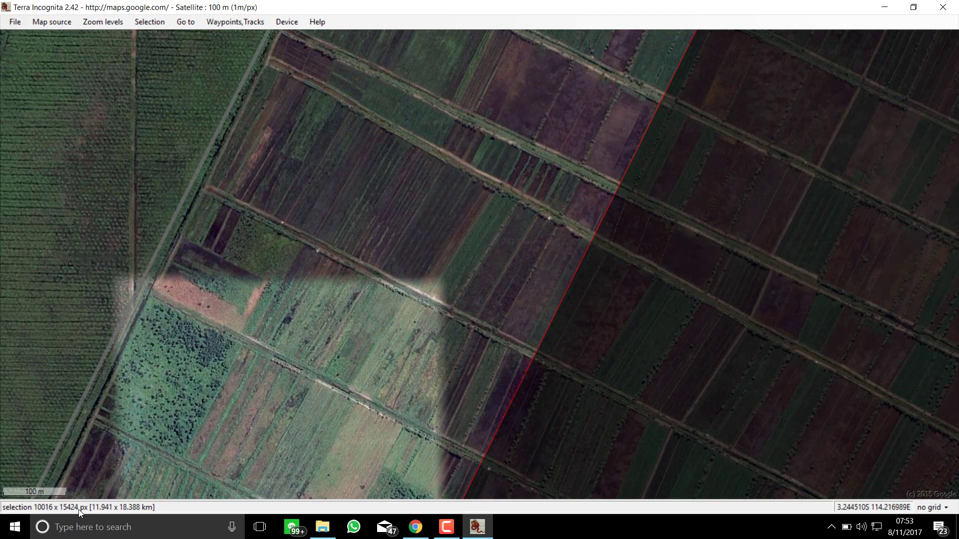
pyautogui.click(103, 21)
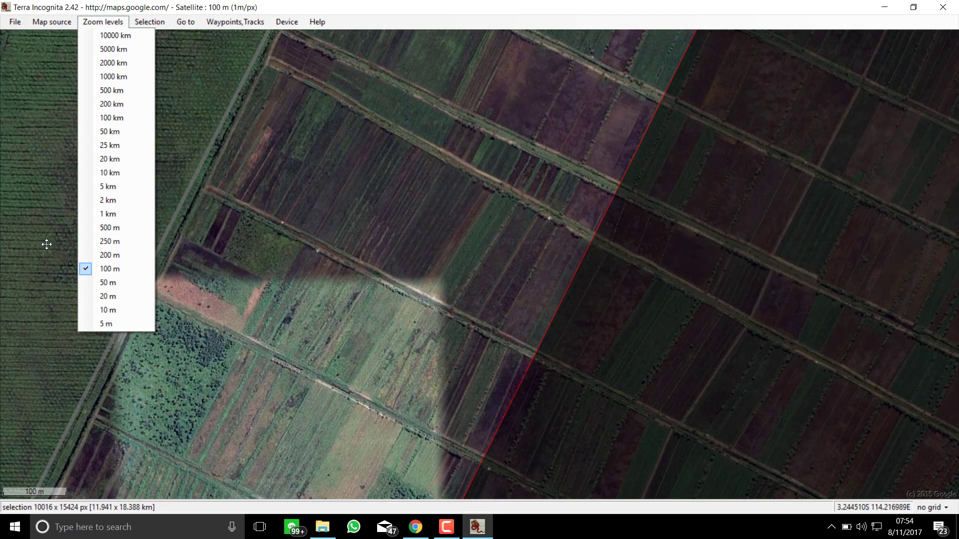
pyautogui.click(95, 256)
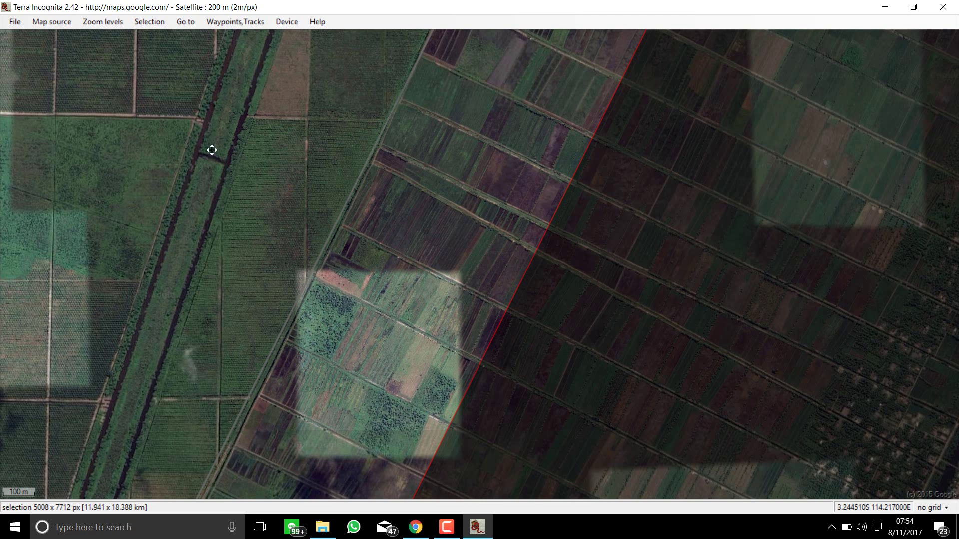
# Step: Display the Save map format list with Opengis kmz, OziExplorer and Garmin JNX options
pyautogui.click(42, 22)
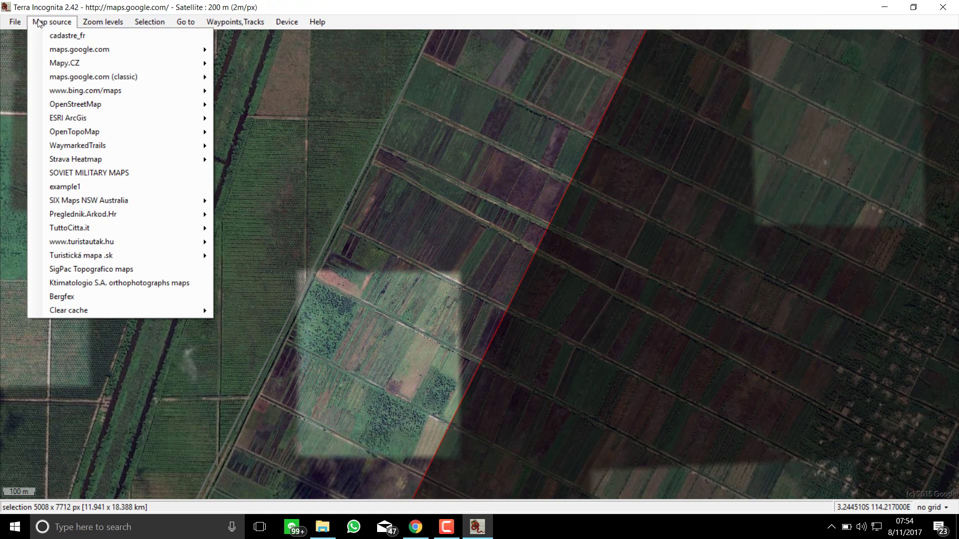
pyautogui.moveTo(15, 22)
pyautogui.moveTo(126, 95)
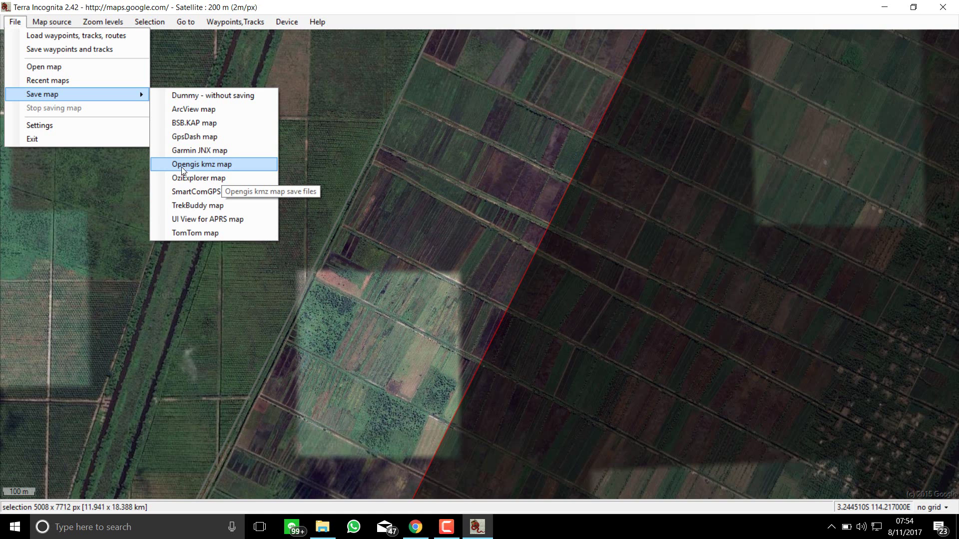
# Step: Save the selection as an Opengis KMZ map named 'tes 1' in the Citra 2011-2012 folder
pyautogui.click(223, 166)
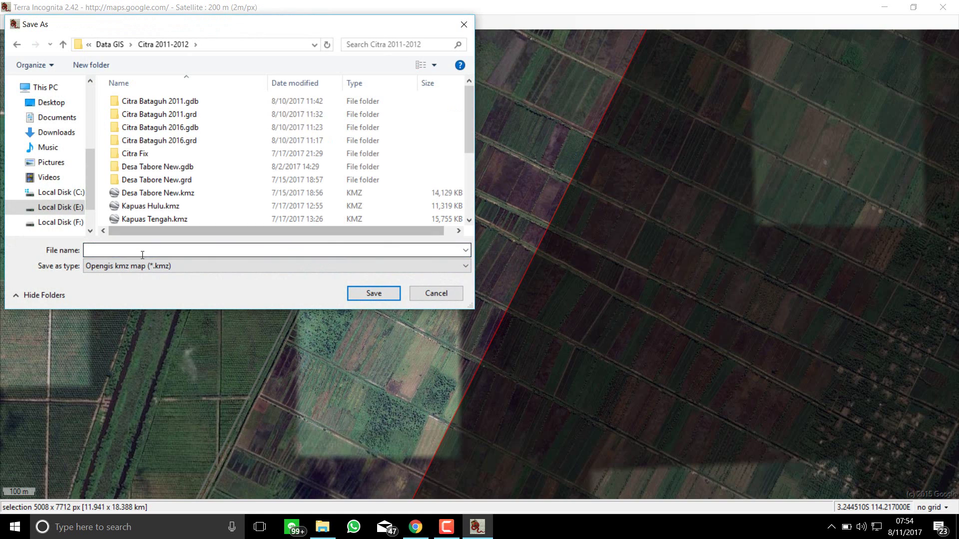
pyautogui.write('te')
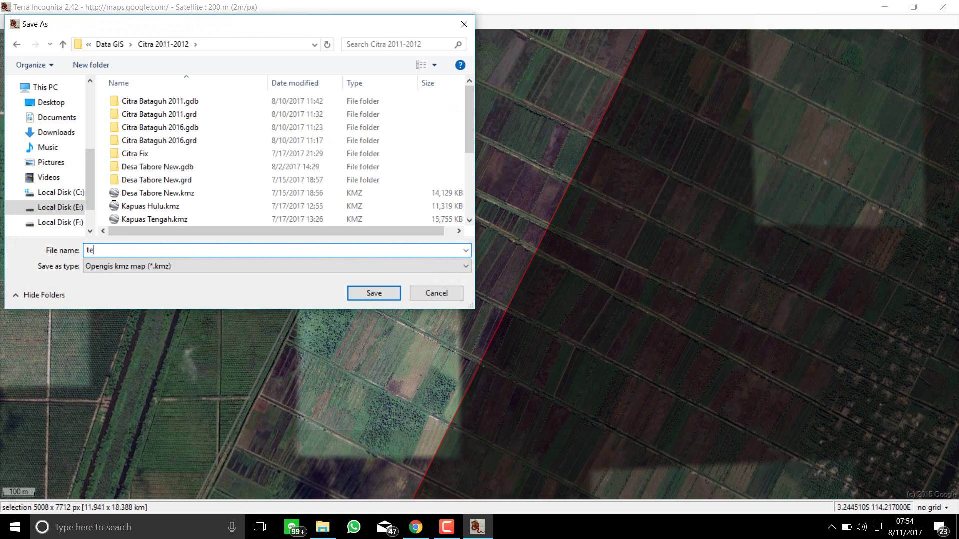
pyautogui.write('s 1')
pyautogui.click(375, 299)
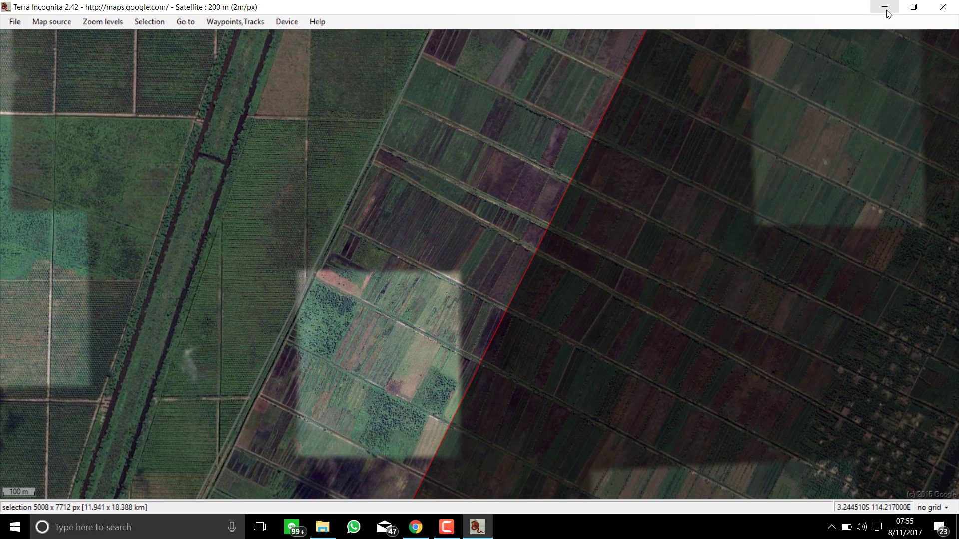
# Step: Launch ArcMap 10.5 from the Start menu's Most used list
pyautogui.click(15, 527)
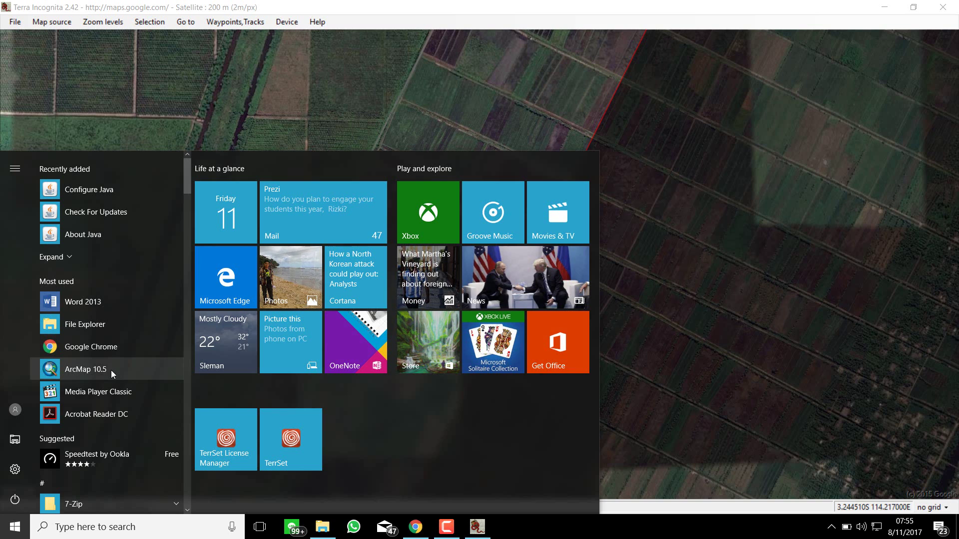
pyautogui.click(111, 370)
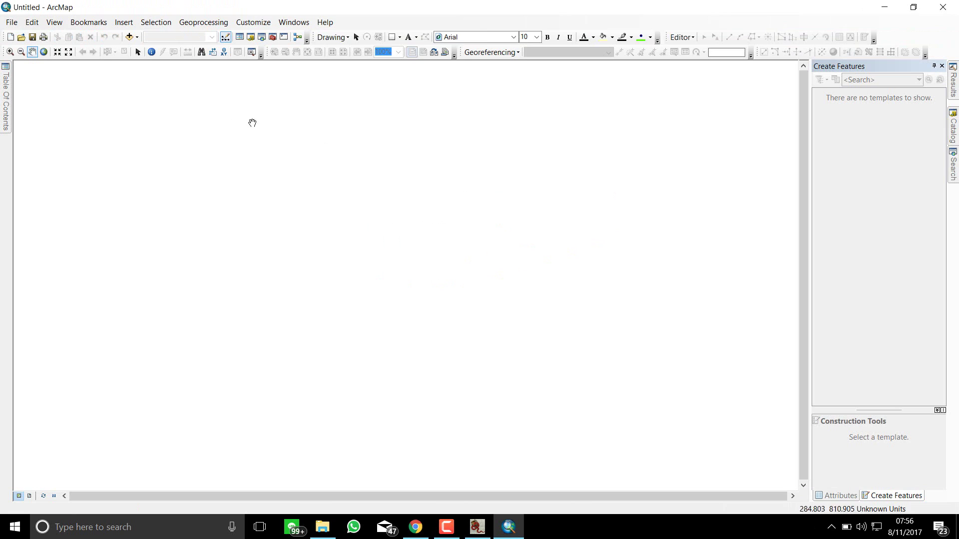
# Step: Search for 'kml to layer' and open the KML To Layer (Conversion) tool
pyautogui.click(954, 152)
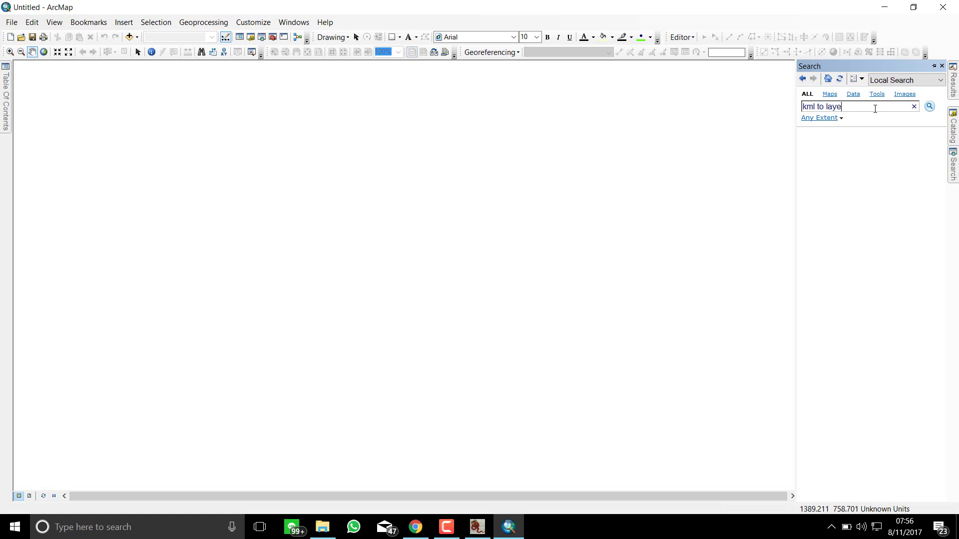
pyautogui.press('Return')
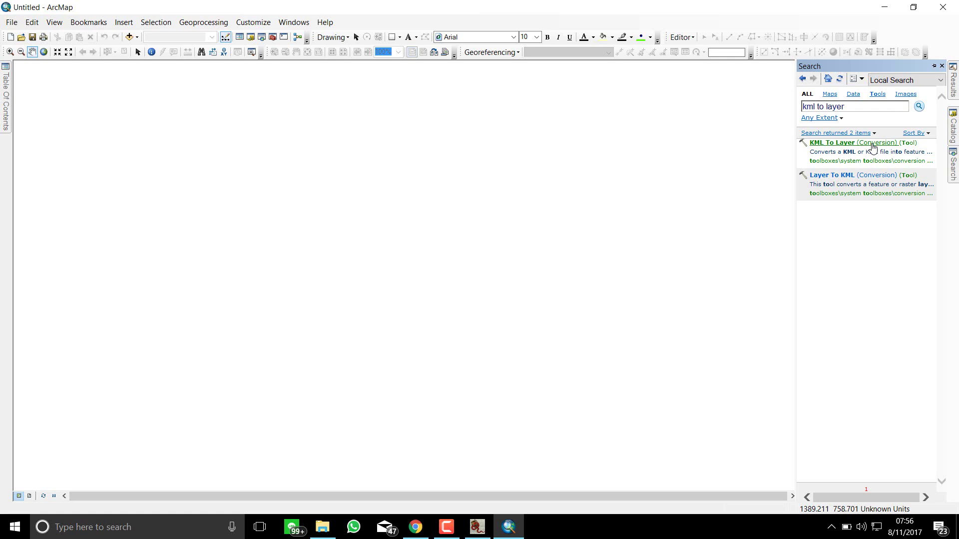
pyautogui.click(871, 144)
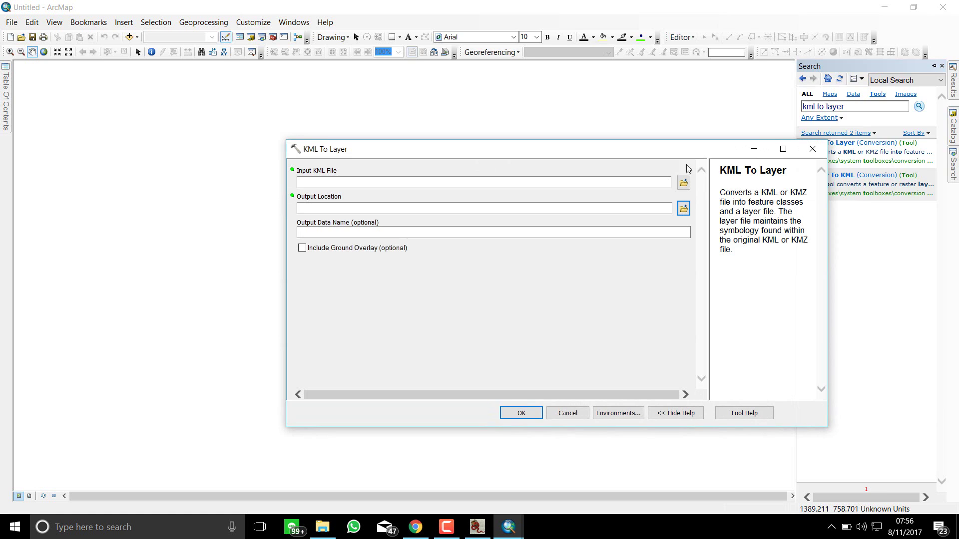
# Step: Set input to tes 1.kmz with ground overlay included, output location Citra 2011-2012
pyautogui.click(683, 183)
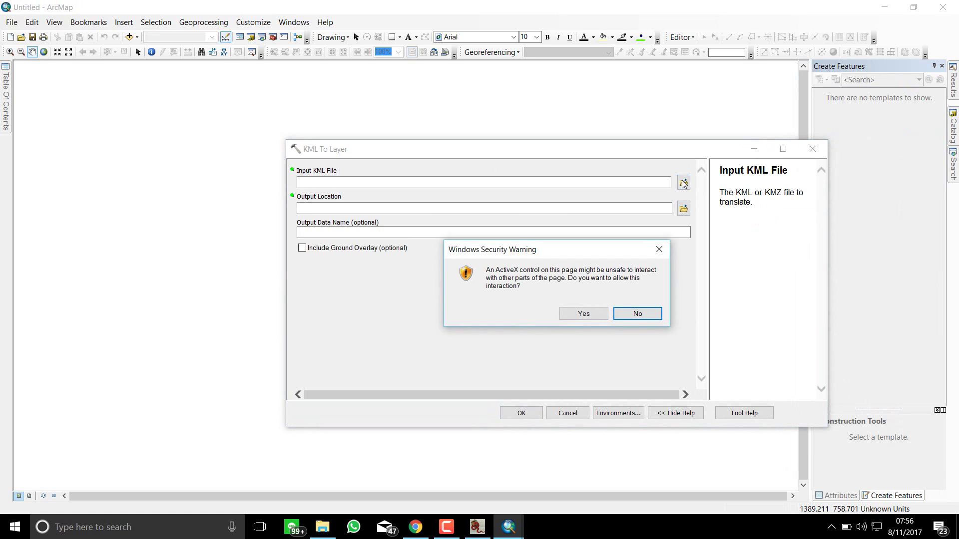
pyautogui.click(600, 318)
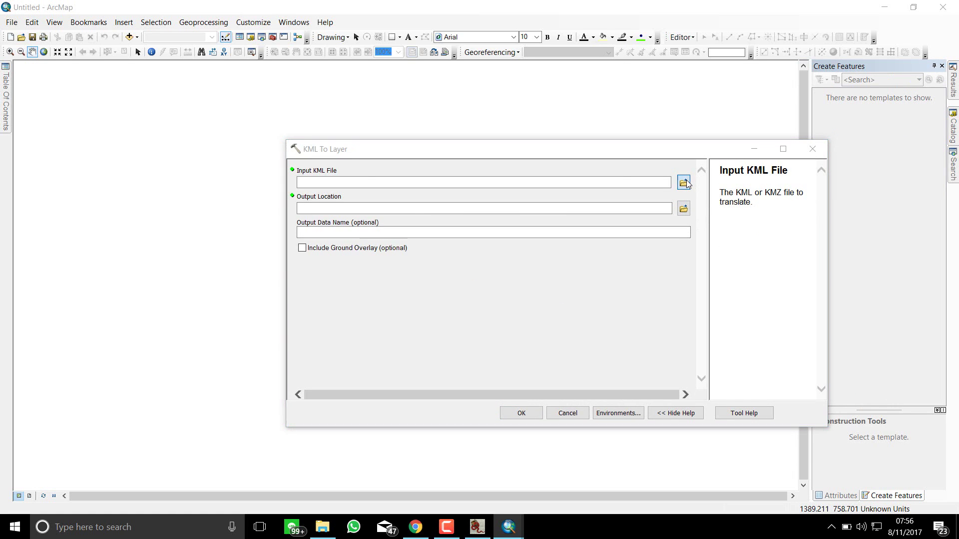
pyautogui.click(474, 319)
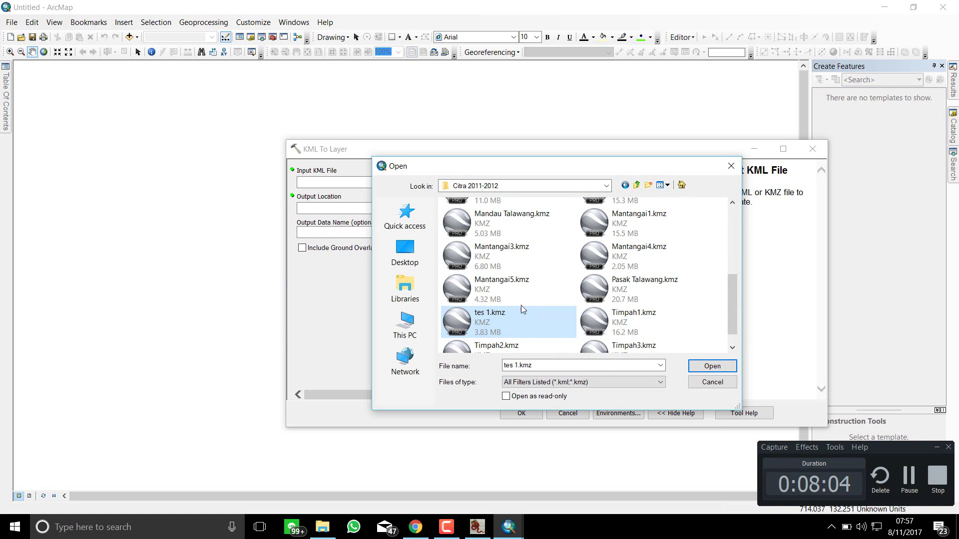
pyautogui.click(709, 366)
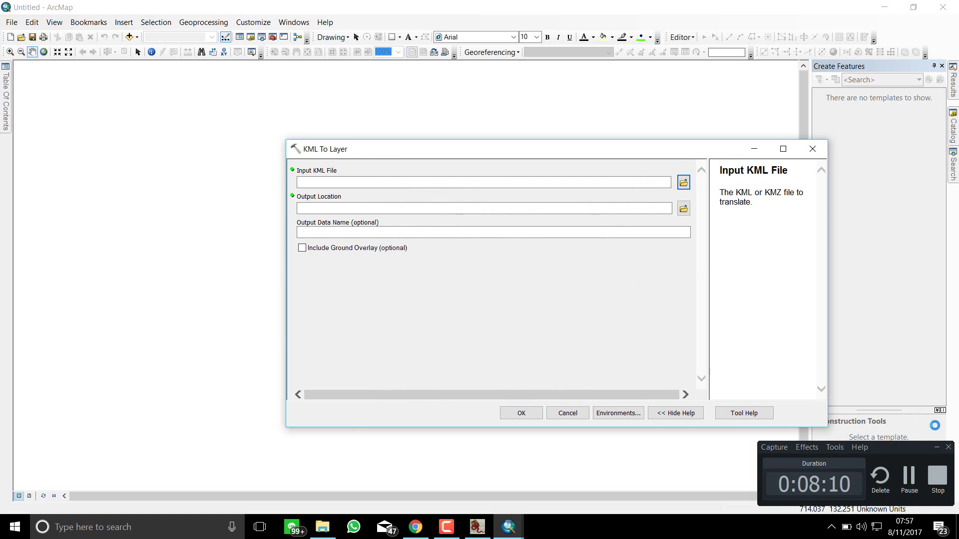
pyautogui.click(302, 249)
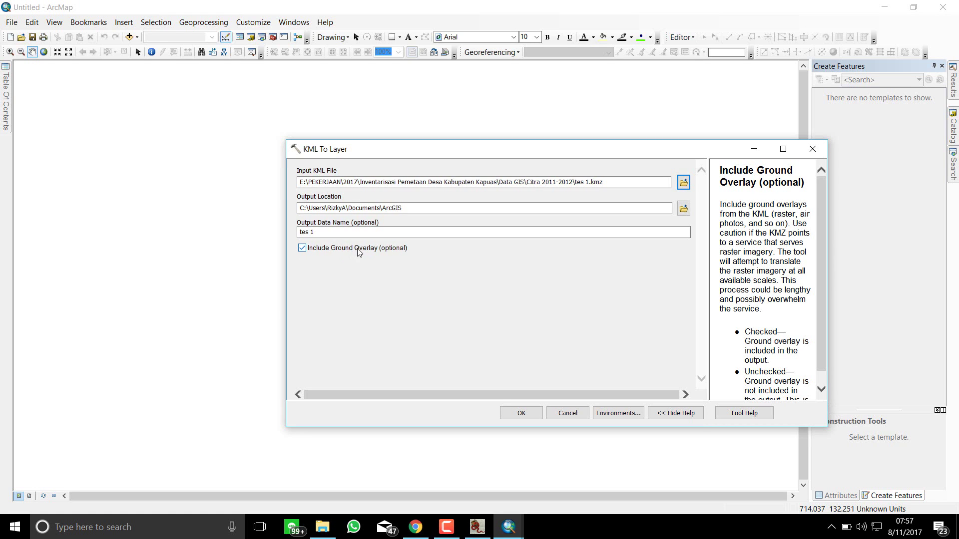
pyautogui.click(684, 210)
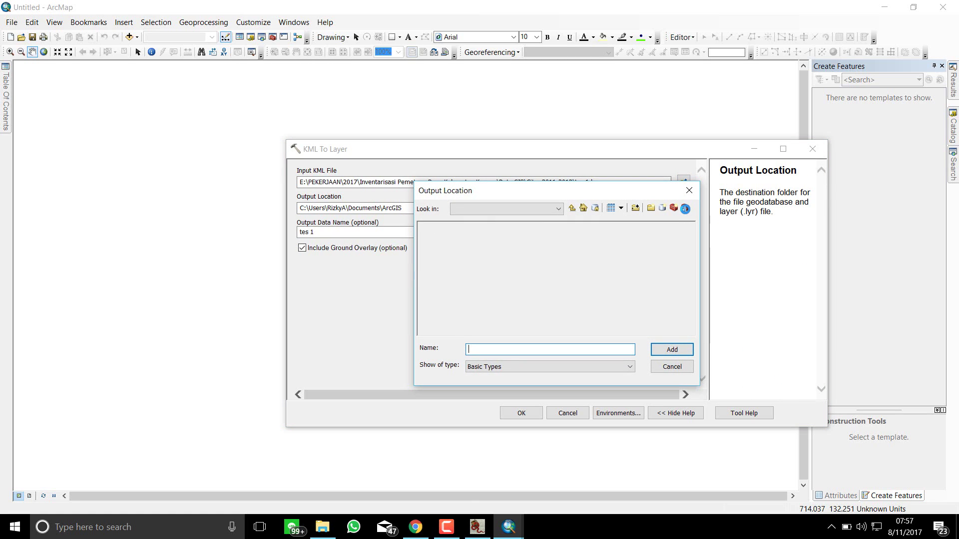
pyautogui.click(571, 209)
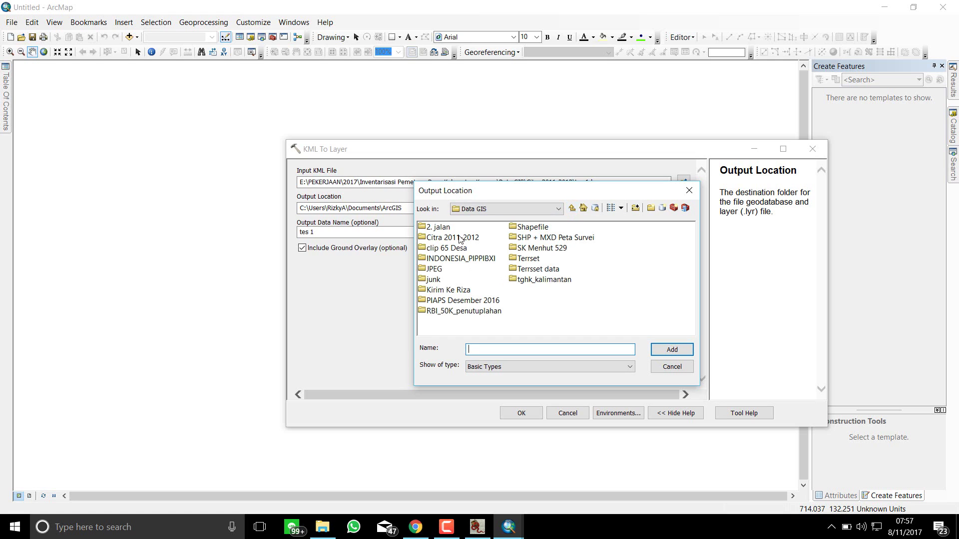
pyautogui.click(460, 238)
pyautogui.click(671, 350)
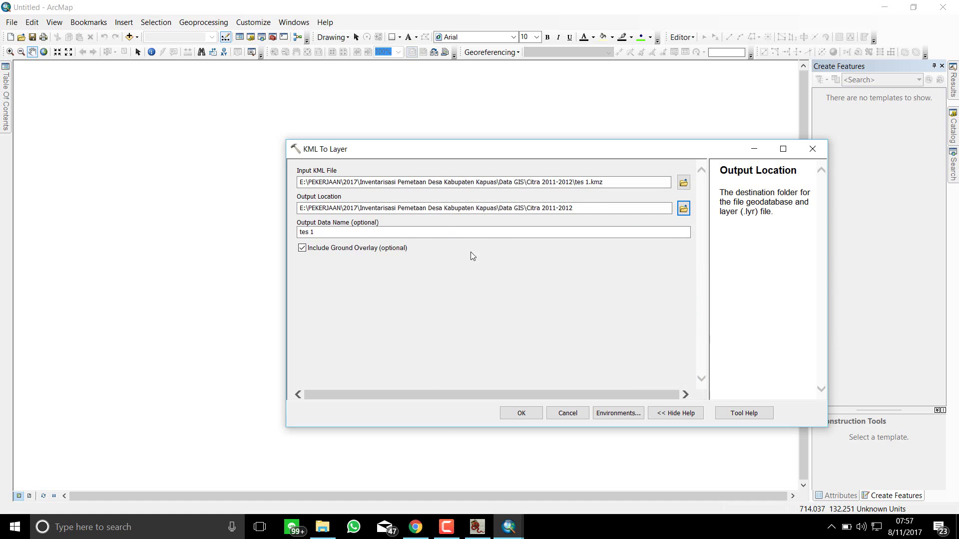
# Step: Run KML To Layer, pan the resulting tes 1 imagery, and switch to Terra Incognita
pyautogui.click(521, 414)
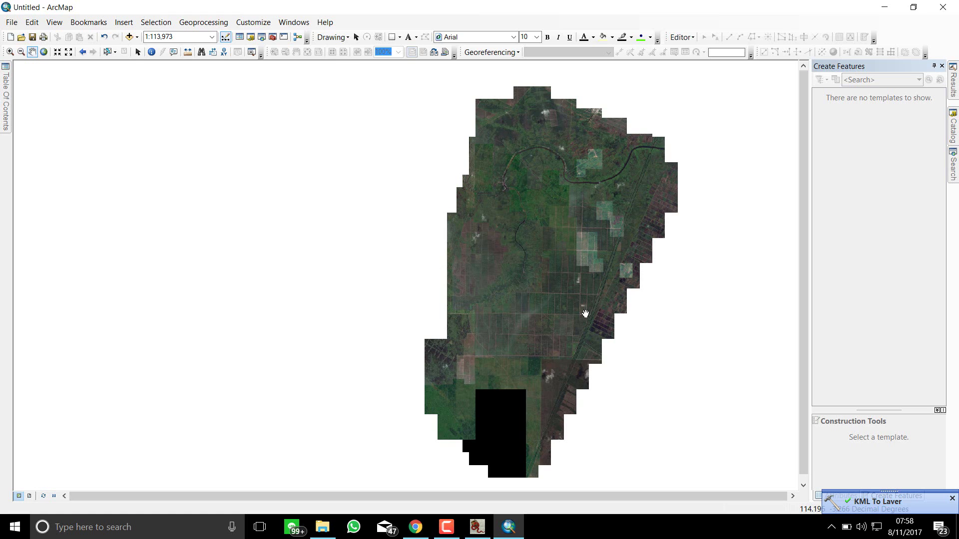
pyautogui.moveTo(561, 271); pyautogui.dragTo(536, 264)
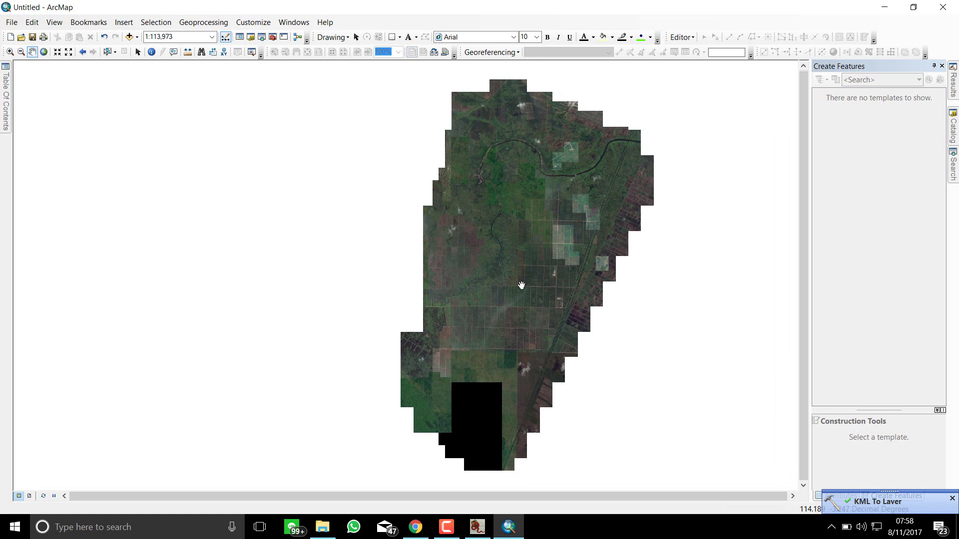
pyautogui.scroll(-3, 517, 321)
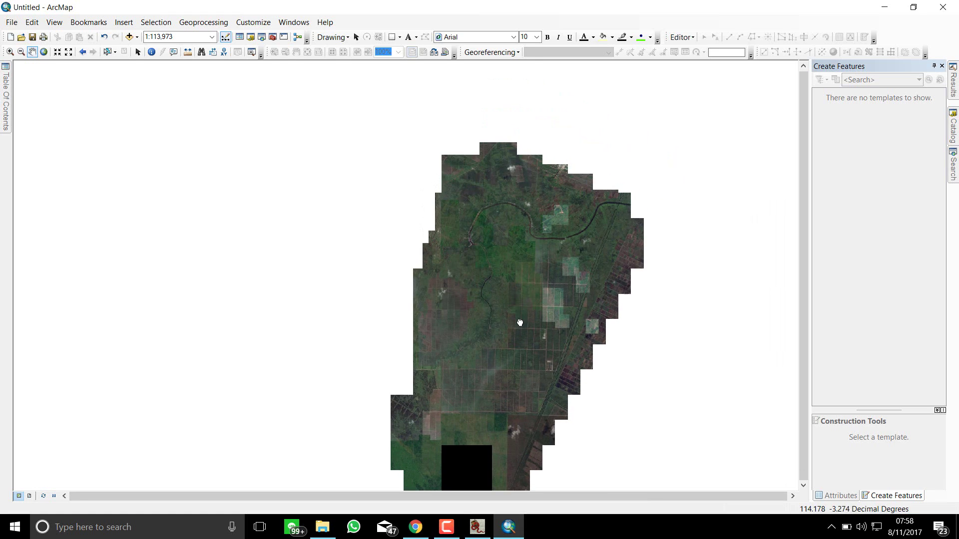
pyautogui.click(508, 533)
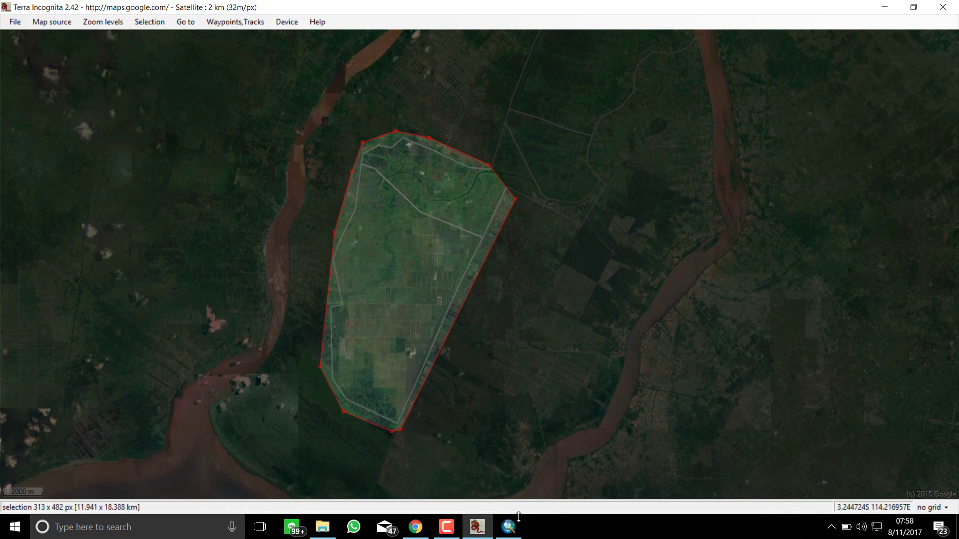
# Step: Return to ArcMap and pan the imagery toward the river area
pyautogui.click(517, 521)
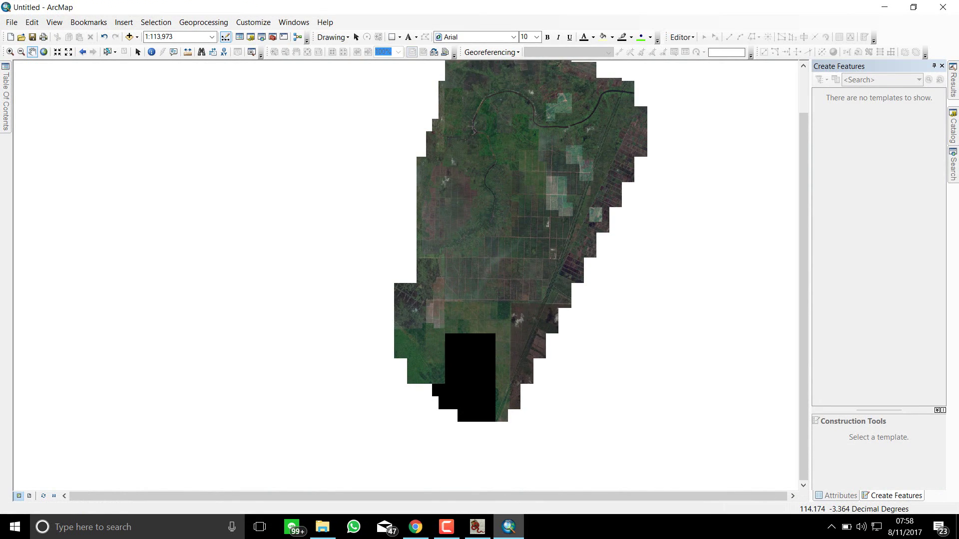
pyautogui.click(508, 527)
pyautogui.click(509, 527)
pyautogui.moveTo(502, 311); pyautogui.dragTo(490, 347)
pyautogui.scroll(3, 478, 455)
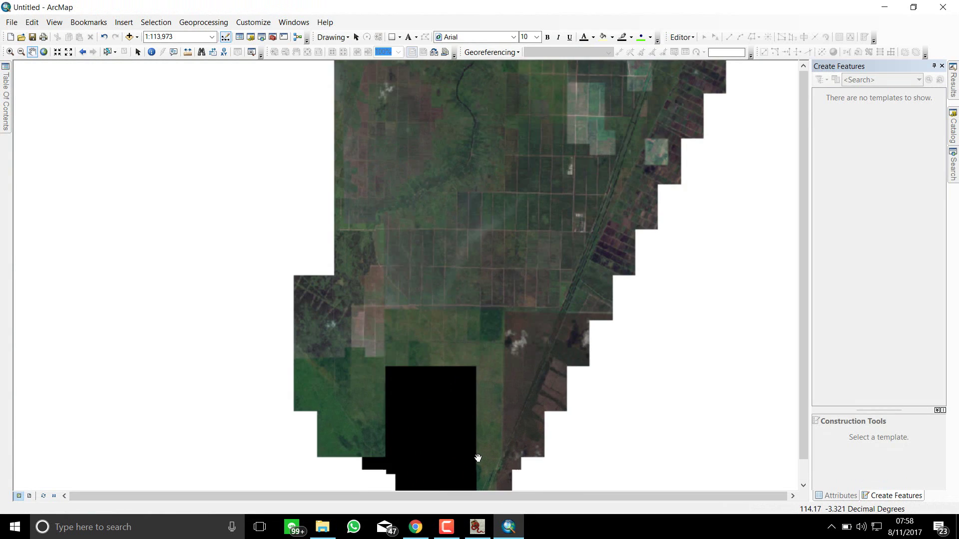
pyautogui.scroll(2, 450, 403)
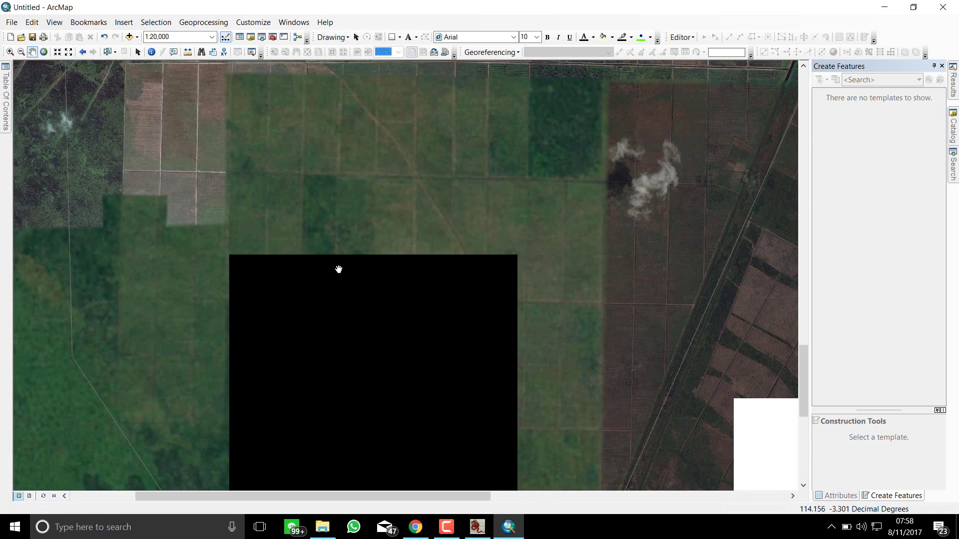
pyautogui.scroll(-1, 428, 334)
pyautogui.moveTo(430, 186); pyautogui.dragTo(501, 214)
pyautogui.moveTo(430, 374); pyautogui.dragTo(523, 531)
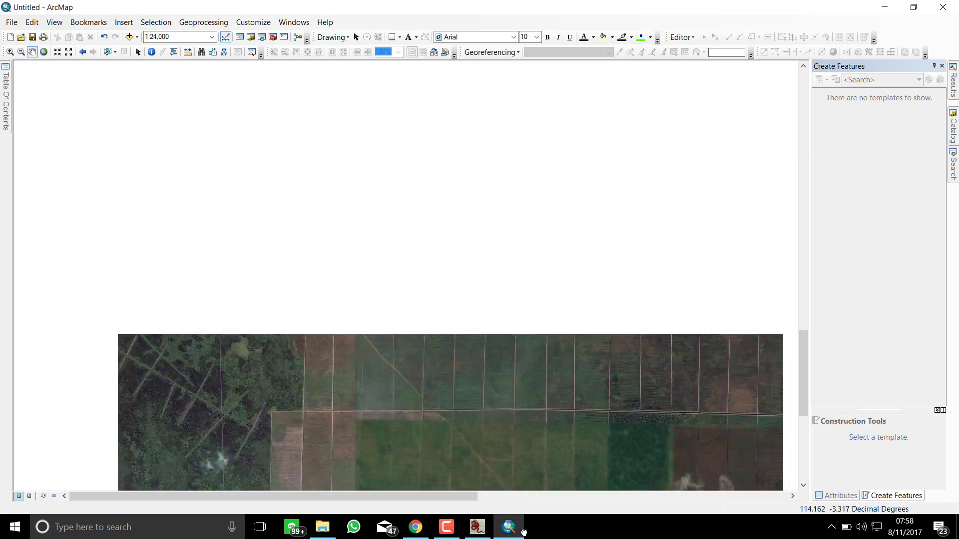
pyautogui.moveTo(617, 306); pyautogui.dragTo(516, 417)
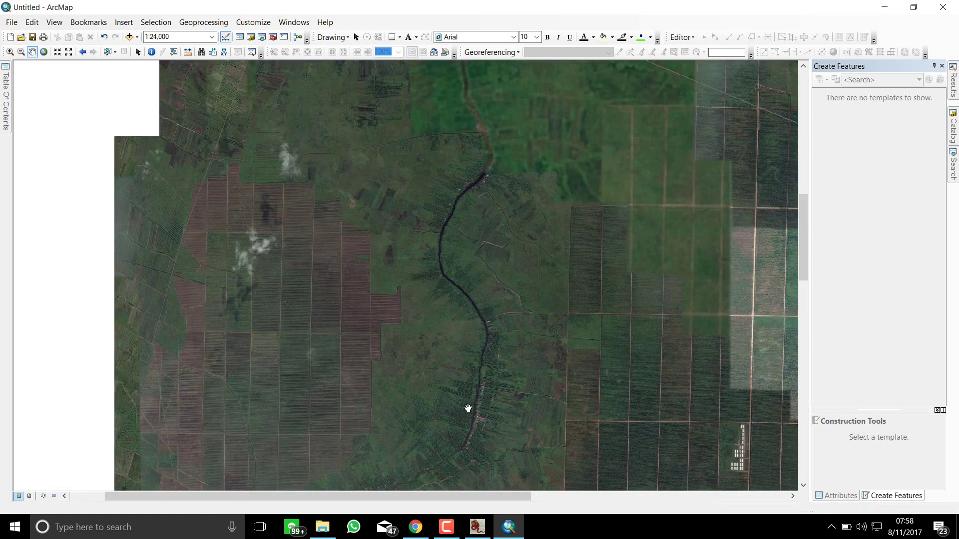
# Step: Zoom in and pan around the close-up river imagery and the large river bend
pyautogui.scroll(5, 468, 408)
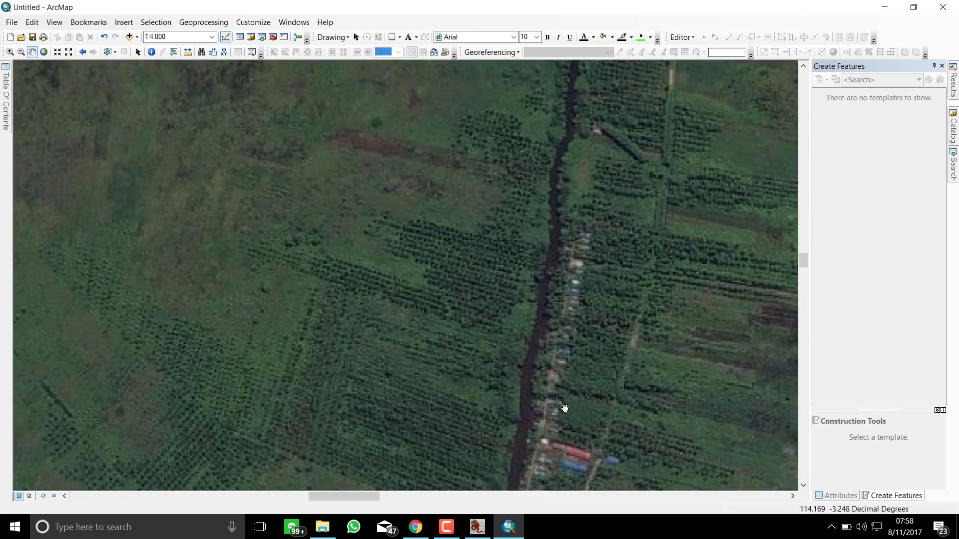
pyautogui.moveTo(502, 394); pyautogui.dragTo(510, 260)
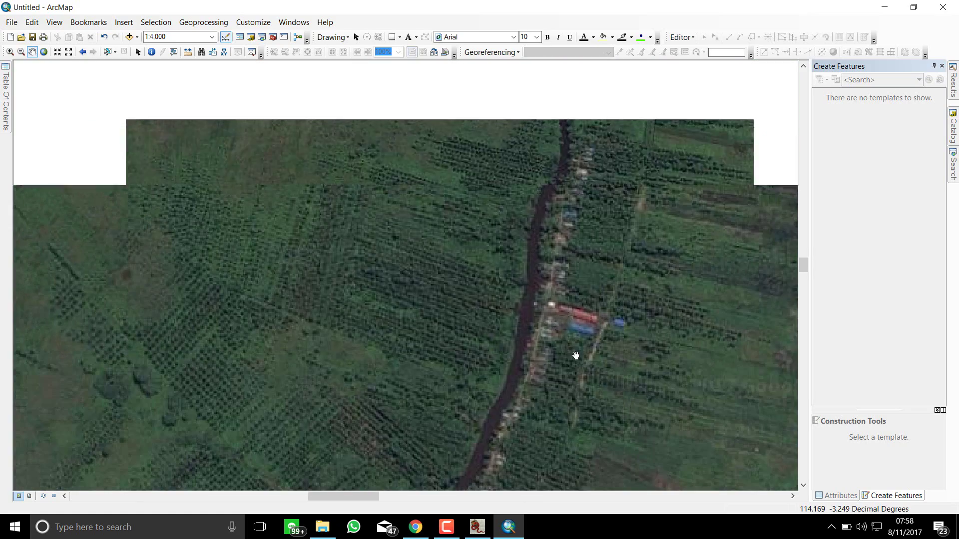
pyautogui.scroll(-3, 576, 356)
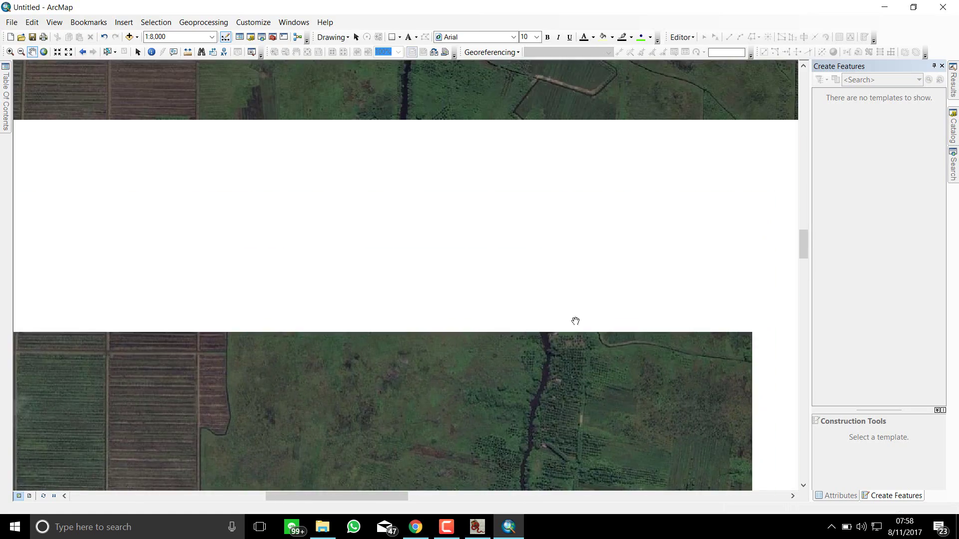
pyautogui.moveTo(575, 321); pyautogui.dragTo(573, 456)
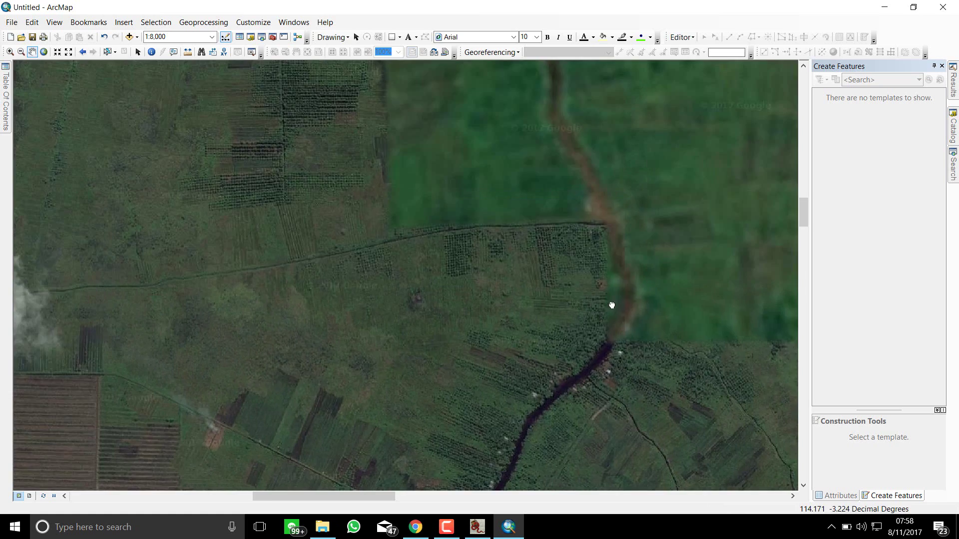
pyautogui.scroll(-4, 611, 305)
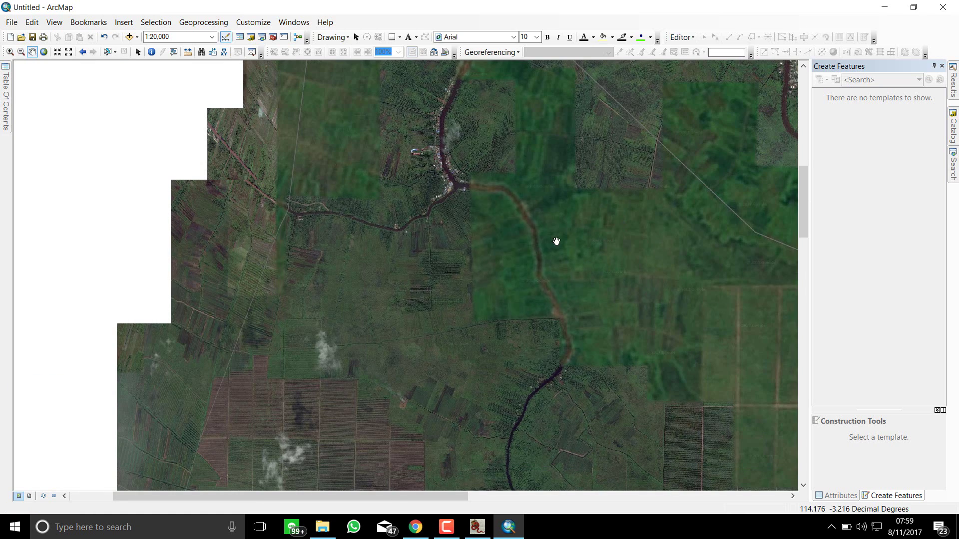
pyautogui.moveTo(563, 174); pyautogui.dragTo(543, 237)
pyautogui.scroll(3, 543, 238)
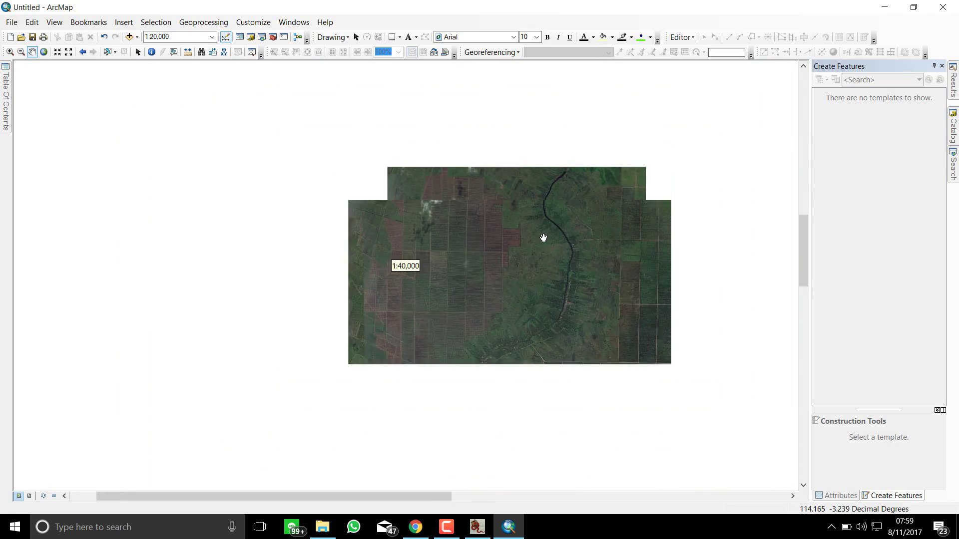
pyautogui.moveTo(543, 277); pyautogui.dragTo(496, 233)
pyautogui.scroll(-4, 496, 234)
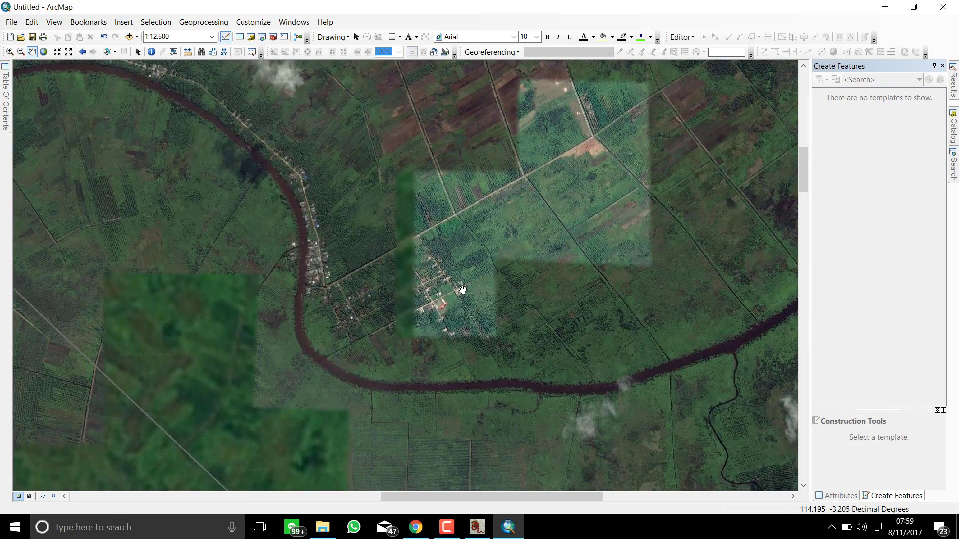
pyautogui.scroll(-3, 463, 290)
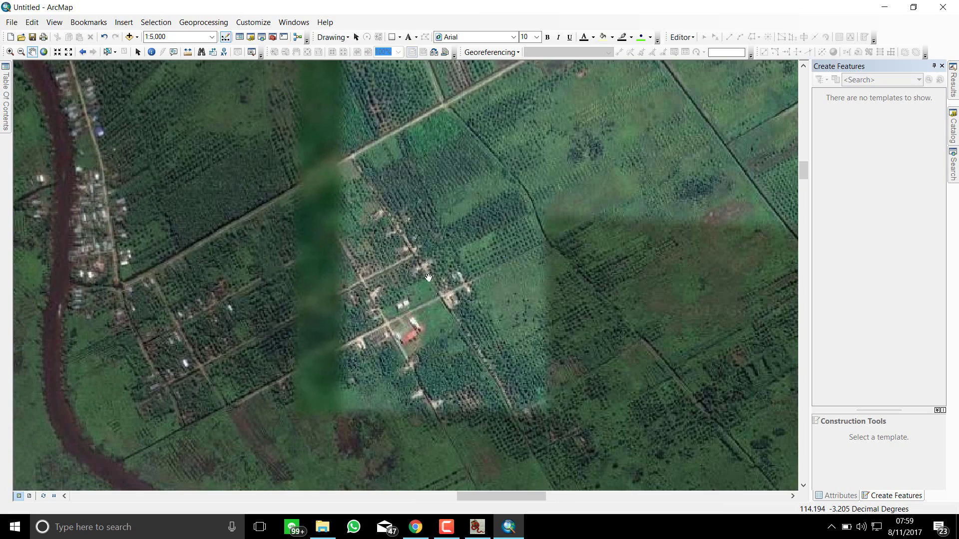
pyautogui.scroll(5, 461, 313)
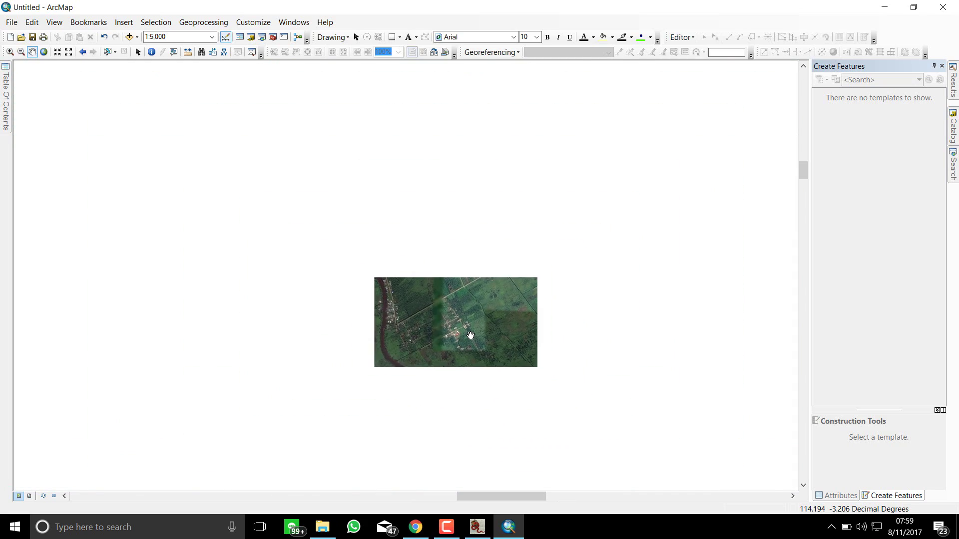
pyautogui.scroll(1, 470, 335)
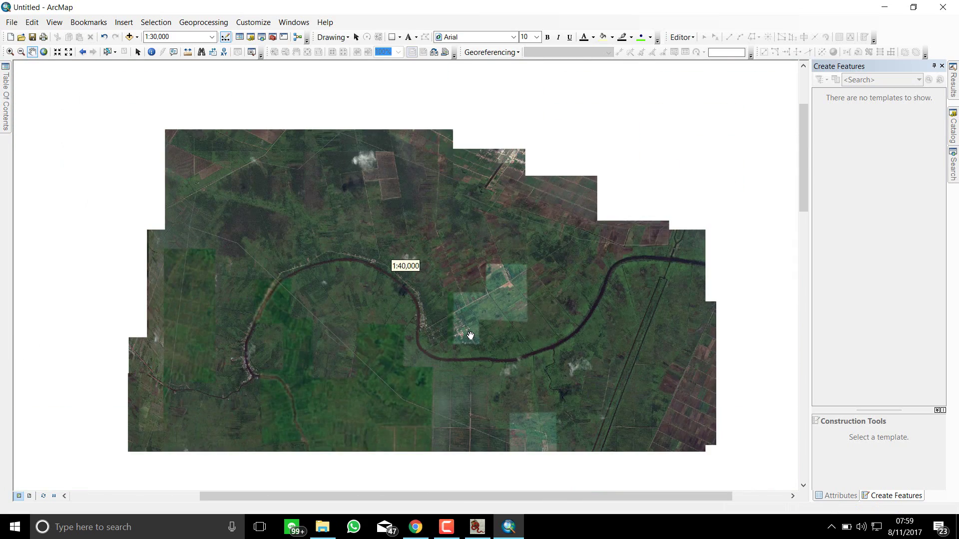
# Step: Center the full imagery at about 1:125,000 and show the map layer list
pyautogui.moveTo(532, 372); pyautogui.dragTo(606, 265)
pyautogui.scroll(1, 607, 266)
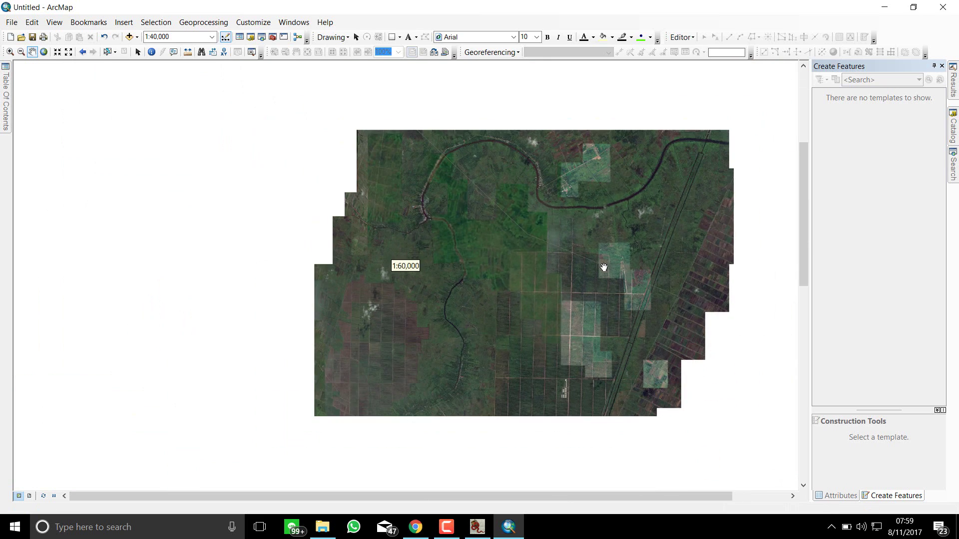
pyautogui.scroll(2, 603, 267)
pyautogui.moveTo(619, 261)
pyautogui.mouseDown()
pyautogui.moveTo(498, 252)
pyautogui.moveTo(498, 220)
pyautogui.mouseUp()
pyautogui.scroll(-1, 514, 254)
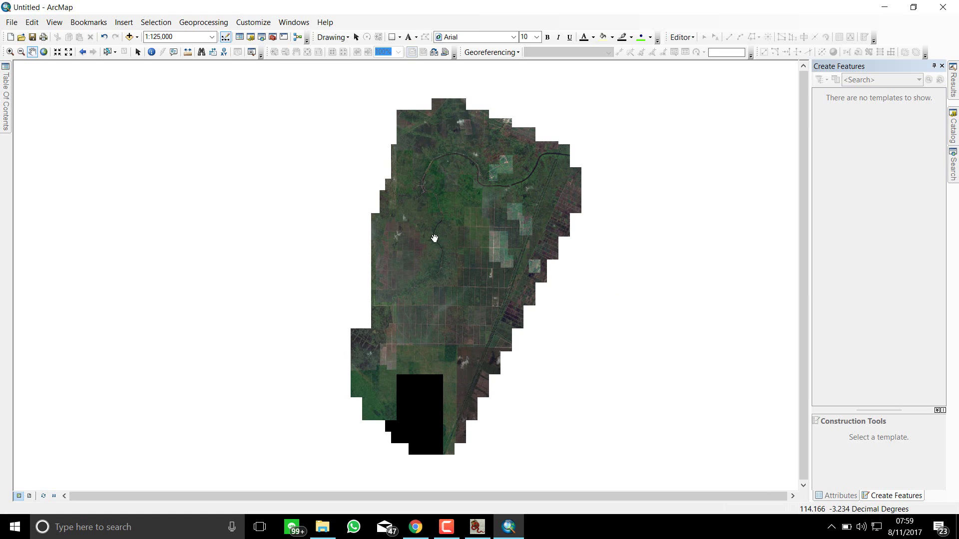
pyautogui.click(7, 114)
# Step: Open Data > Mosaic Raster Catalog for the GroundOverlay layer
pyautogui.click(74, 117)
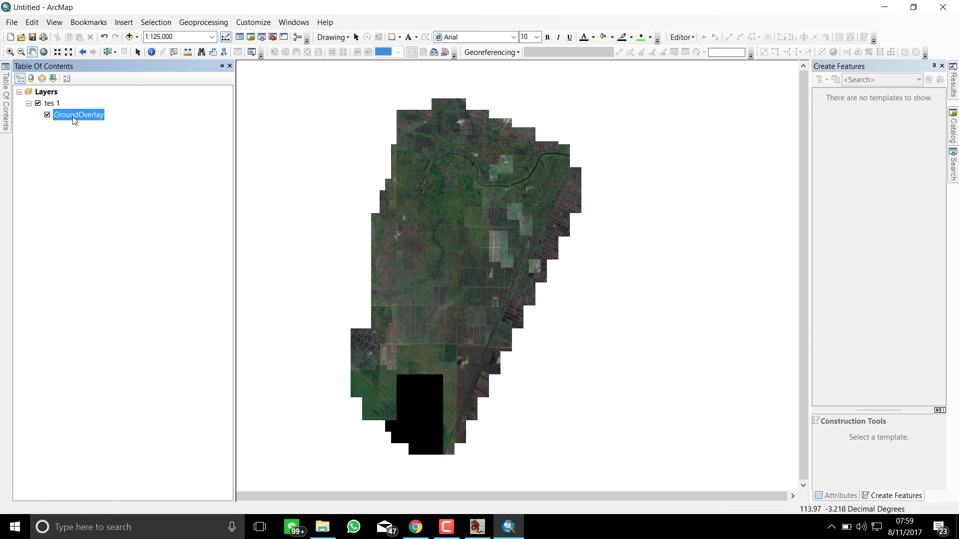
pyautogui.rightClick(84, 121)
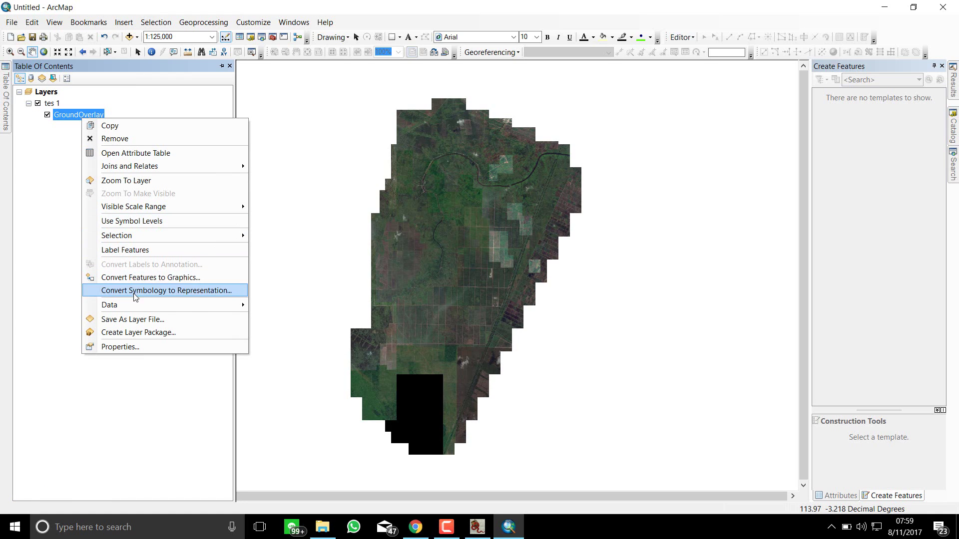
pyautogui.moveTo(233, 305)
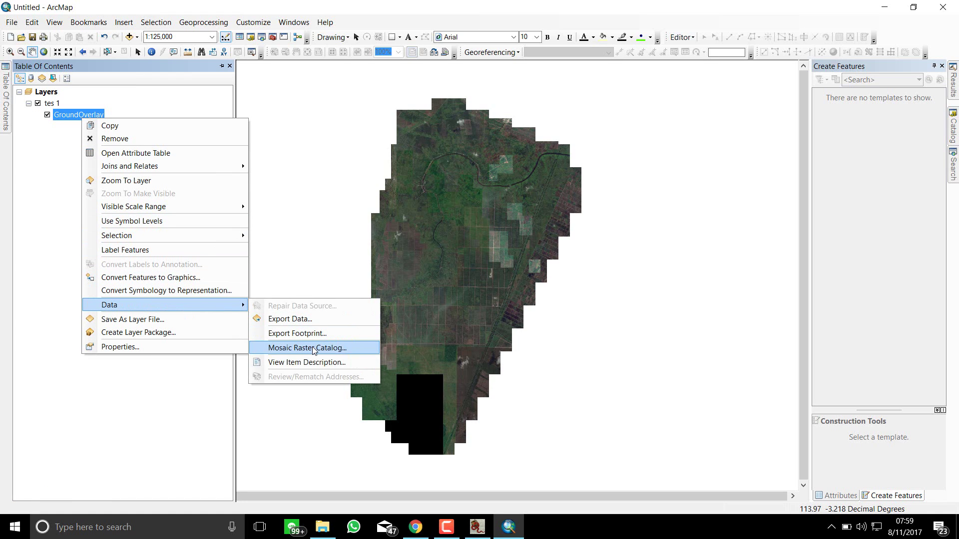
pyautogui.press('Escape')
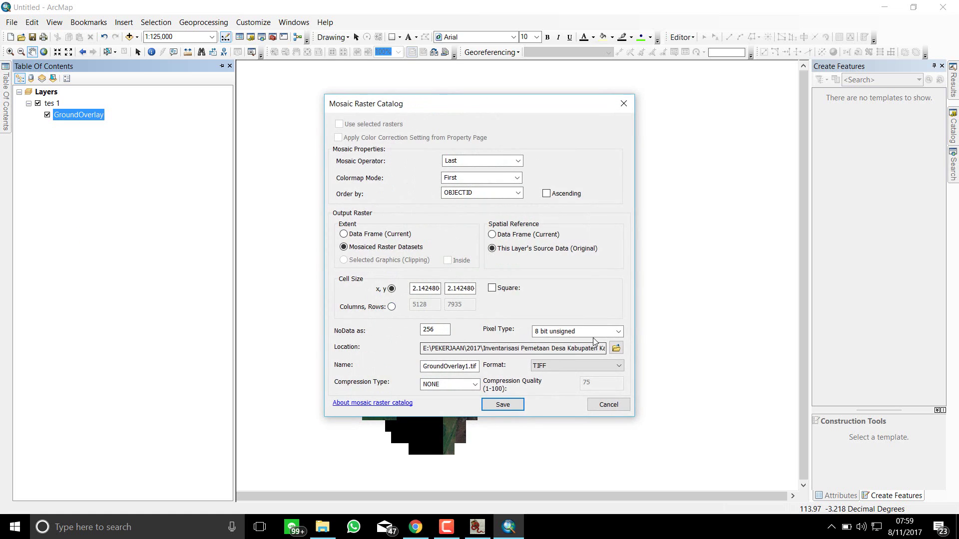
# Step: Set the mosaic output location to Data GIS\Citra 2011-2012
pyautogui.moveTo(564, 349); pyautogui.dragTo(607, 360)
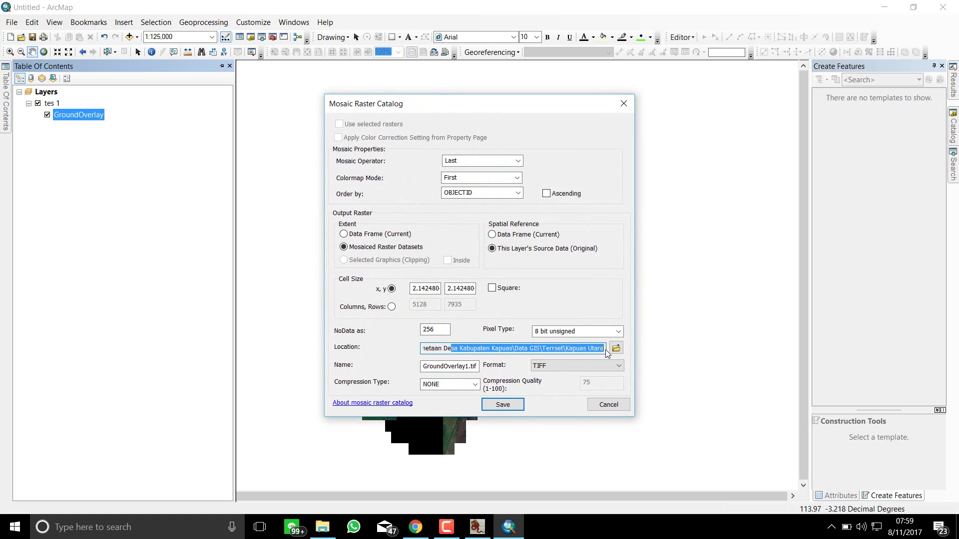
pyautogui.click(616, 348)
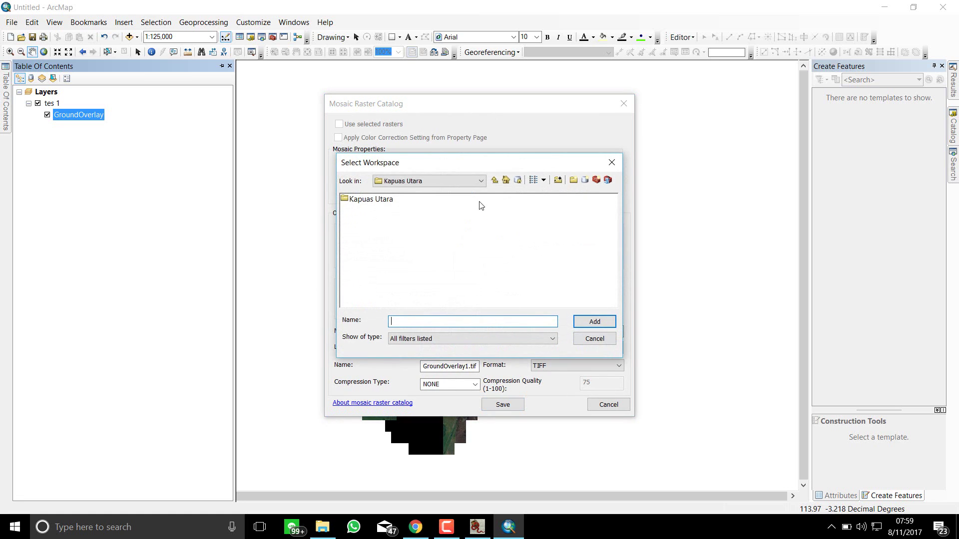
pyautogui.click(495, 182)
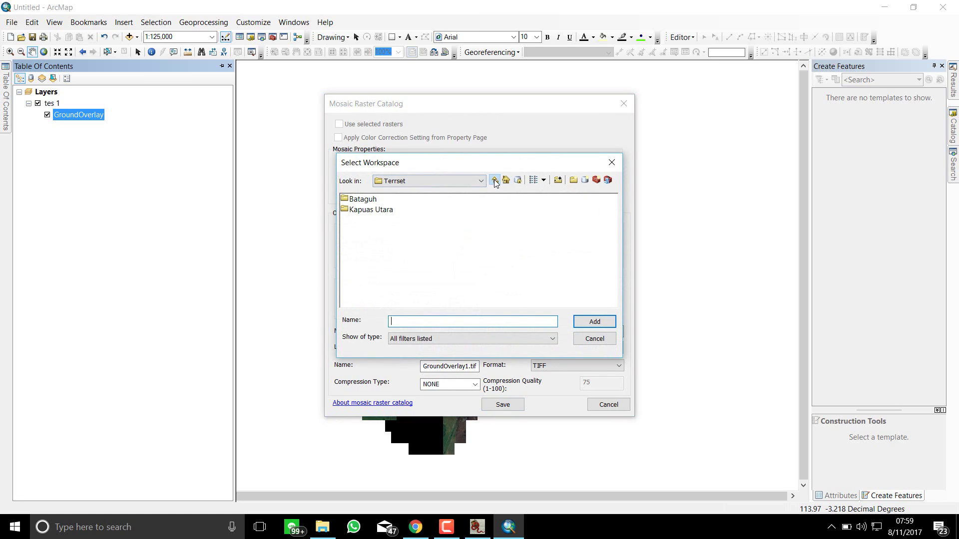
pyautogui.click(494, 181)
pyautogui.click(376, 210)
pyautogui.click(593, 321)
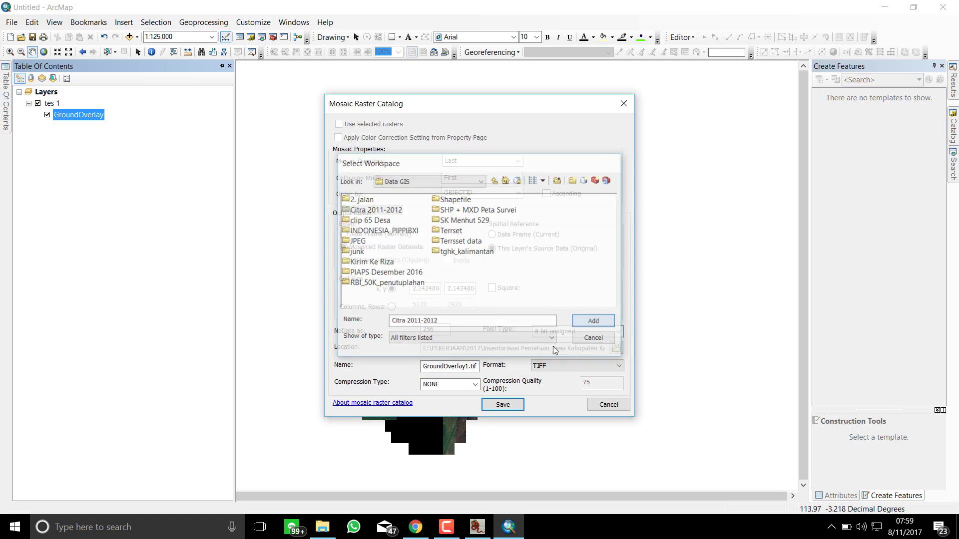
# Step: Name the output tes 1.tif, keep TIFF format, and save the mosaic
pyautogui.moveTo(467, 366); pyautogui.dragTo(286, 370)
pyautogui.write('tes')
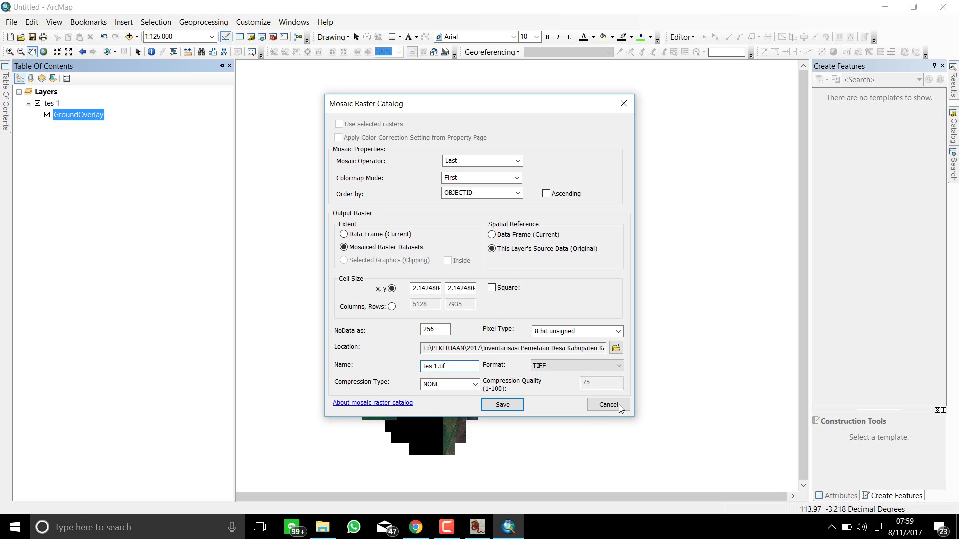
pyautogui.click(612, 367)
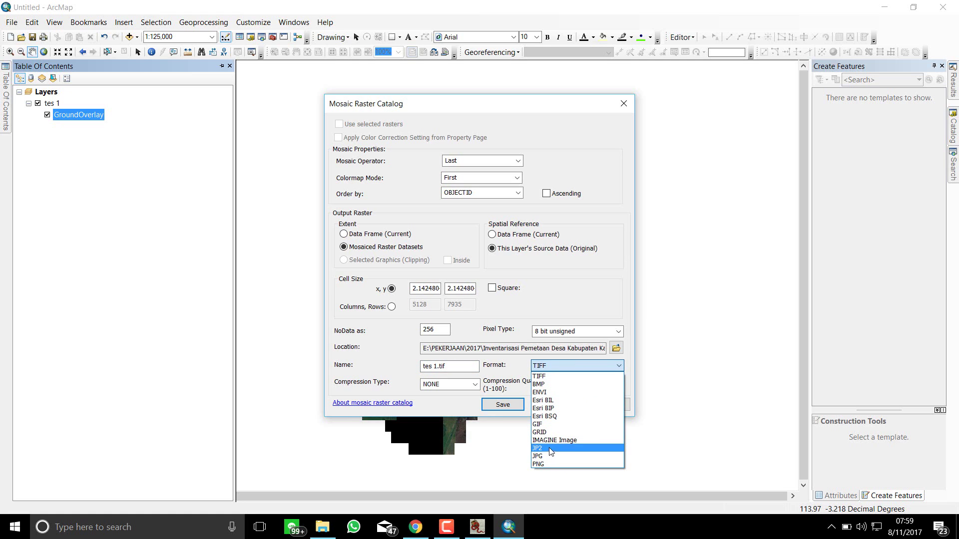
pyautogui.click(539, 377)
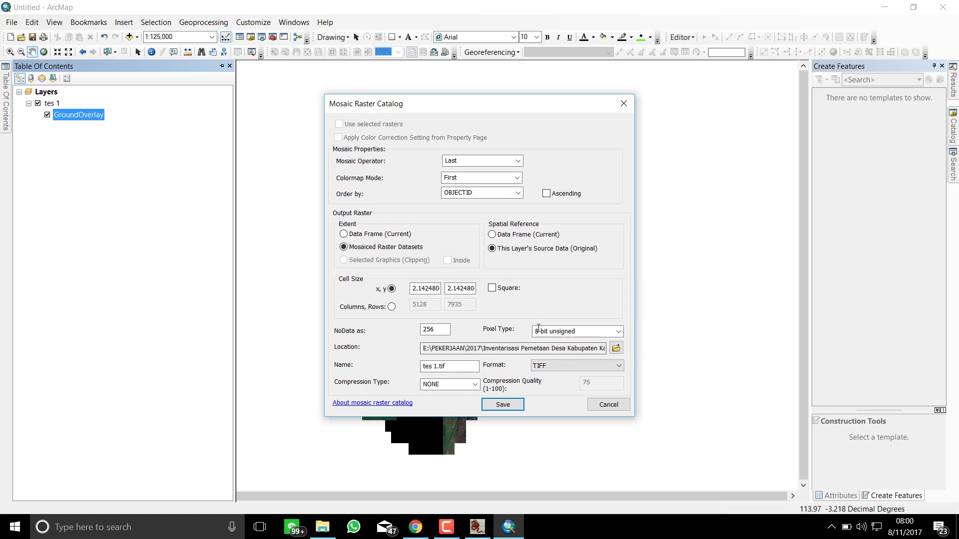
pyautogui.click(518, 407)
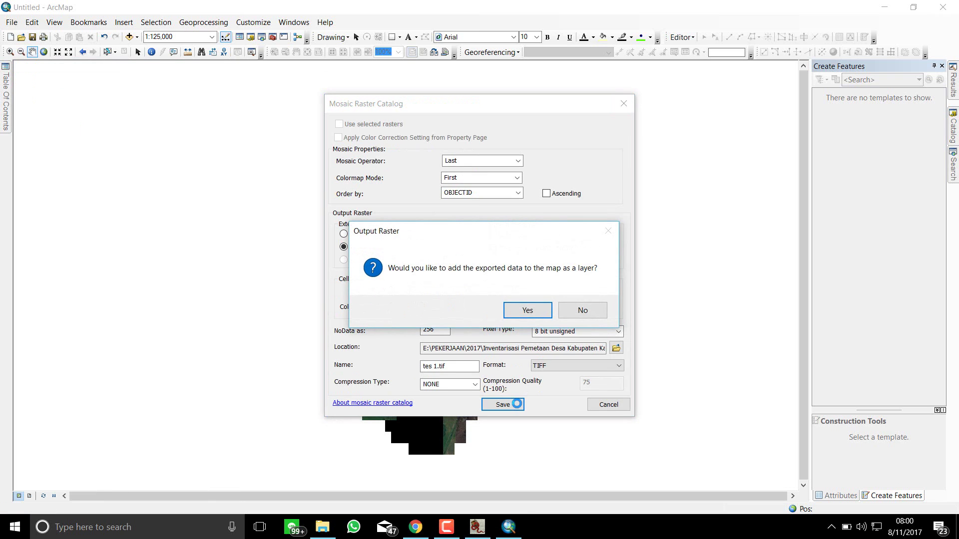
# Step: Add tes 1.tif to the map and toggle its visibility off and on to check it
pyautogui.click(527, 310)
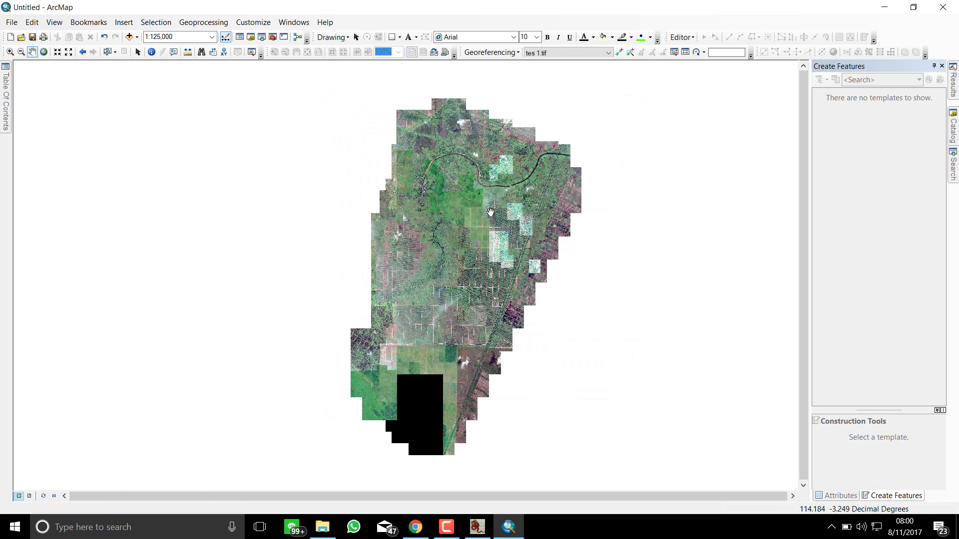
pyautogui.moveTo(3, 85)
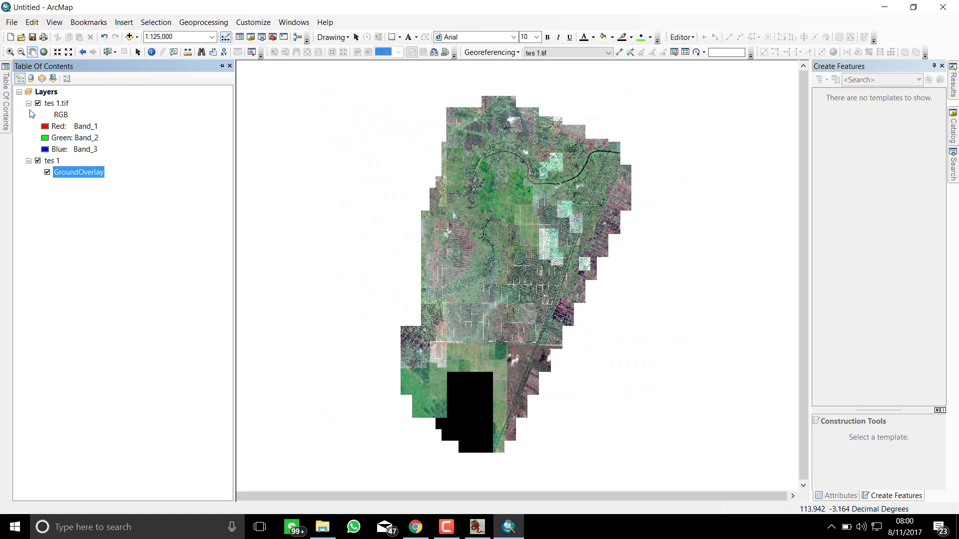
pyautogui.click(38, 104)
pyautogui.click(38, 103)
pyautogui.rightClick(59, 161)
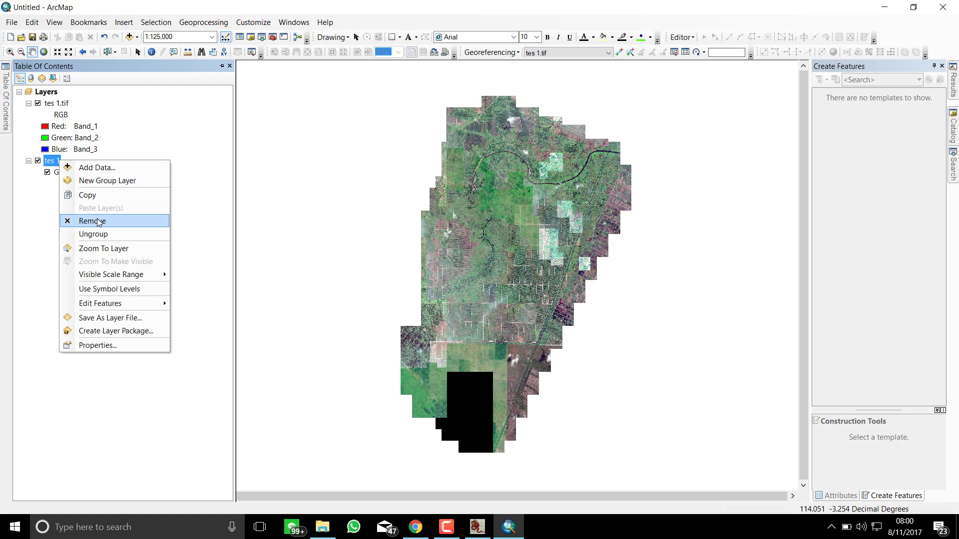
# Step: Remove the tes 1 group layer and zoom into the tes 1.tif mosaic
pyautogui.click(97, 218)
pyautogui.scroll(6, 532, 364)
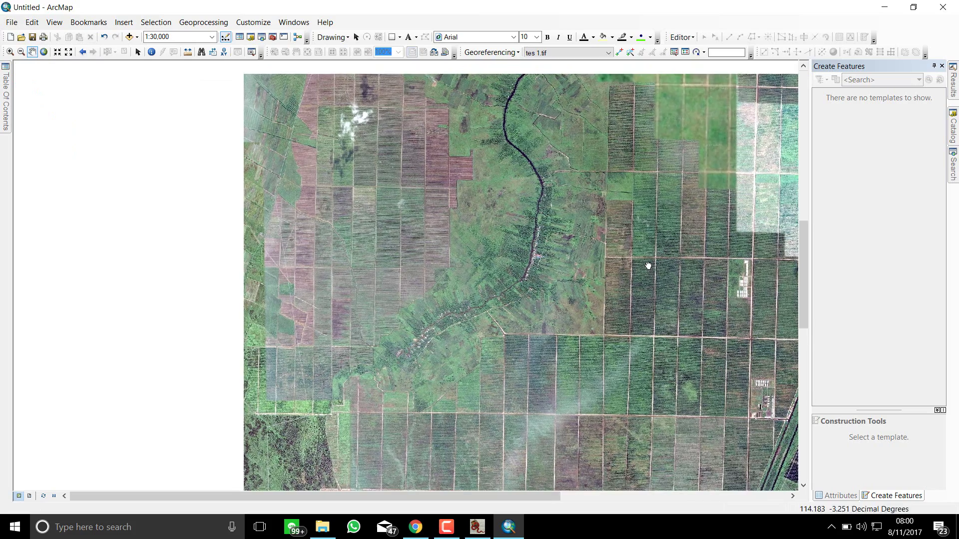
pyautogui.scroll(4, 505, 317)
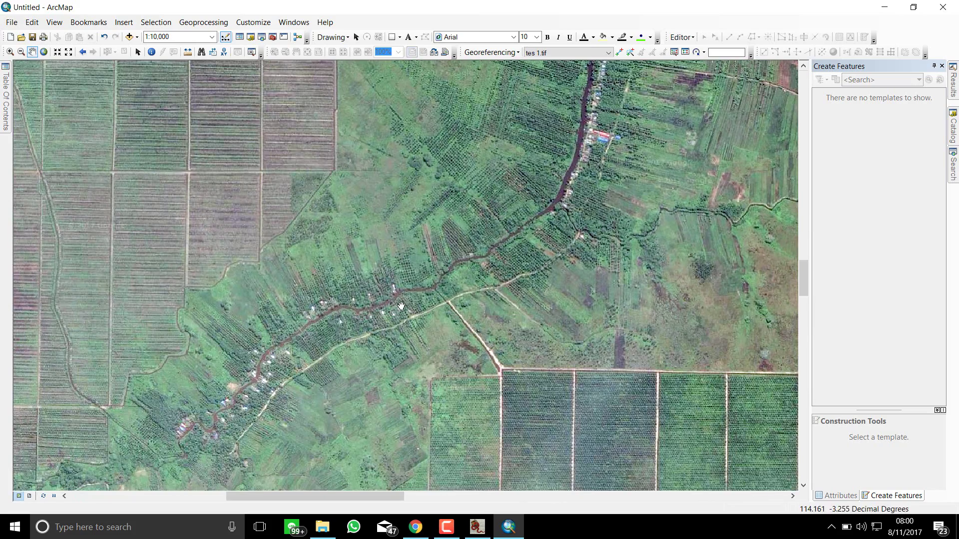
pyautogui.moveTo(401, 305); pyautogui.dragTo(478, 466)
pyautogui.scroll(-4, 488, 396)
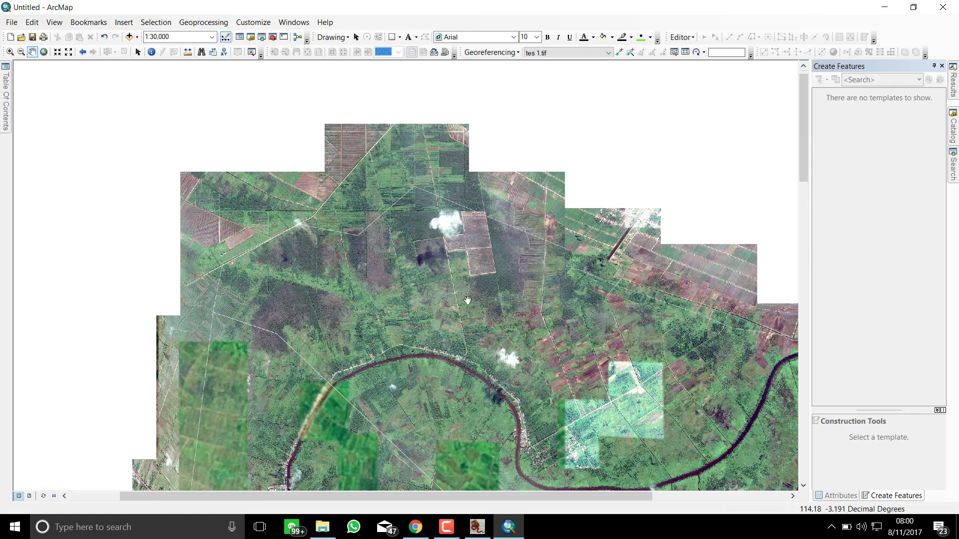
# Step: Pan across the mosaic to the river area, then zoom out to the whole mosaic
pyautogui.moveTo(655, 438); pyautogui.dragTo(659, 120)
pyautogui.moveTo(649, 475); pyautogui.dragTo(684, 18)
pyautogui.moveTo(590, 75); pyautogui.dragTo(542, 196)
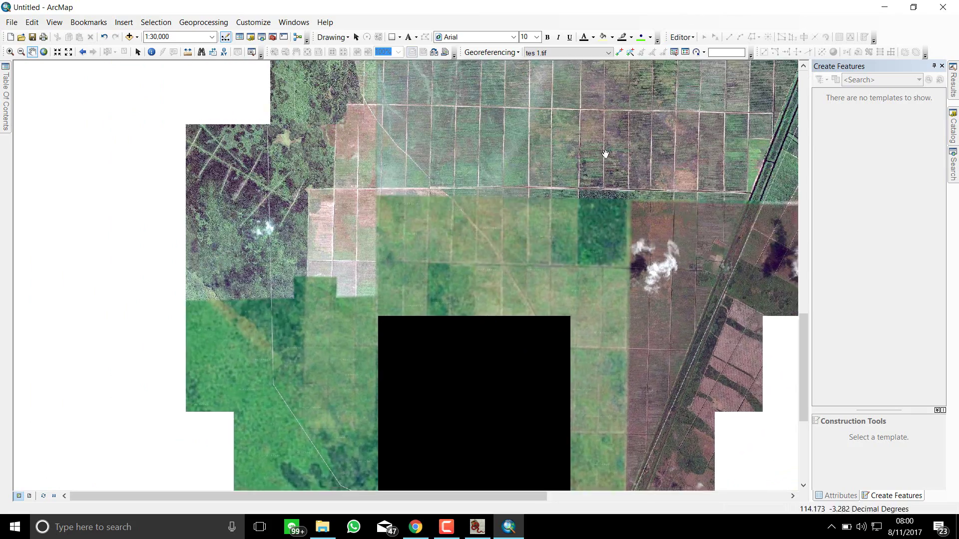
pyautogui.moveTo(605, 152); pyautogui.dragTo(584, 341)
pyautogui.moveTo(605, 210); pyautogui.dragTo(564, 272)
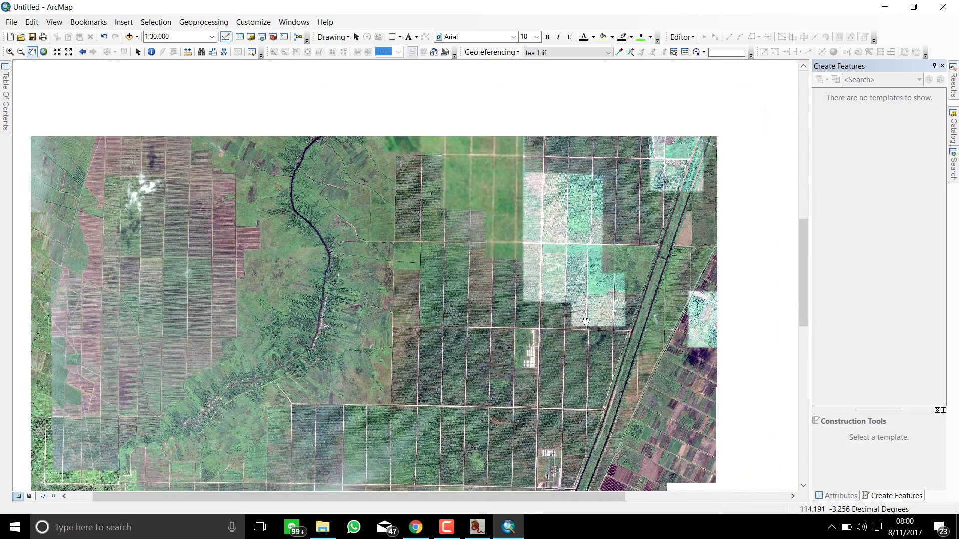
pyautogui.scroll(-5, 564, 273)
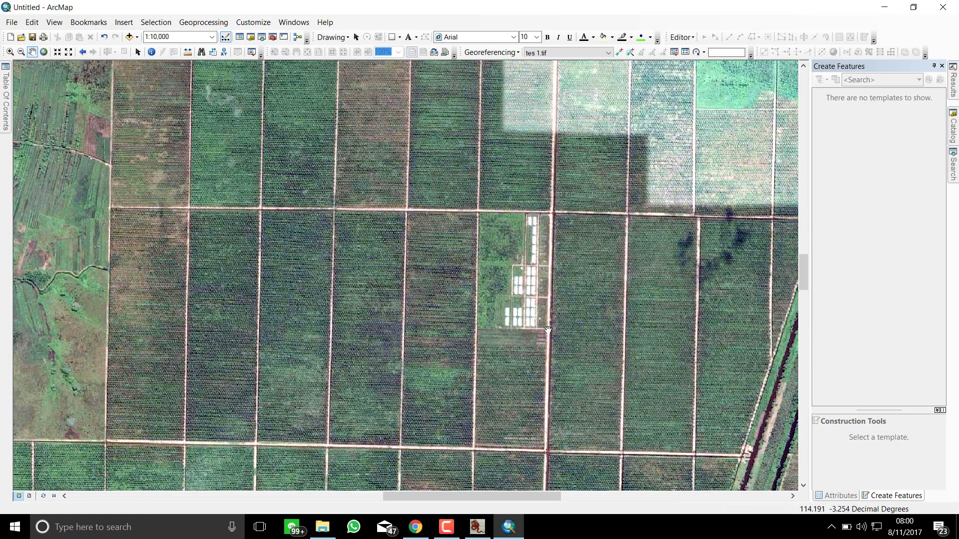
pyautogui.scroll(1, 556, 331)
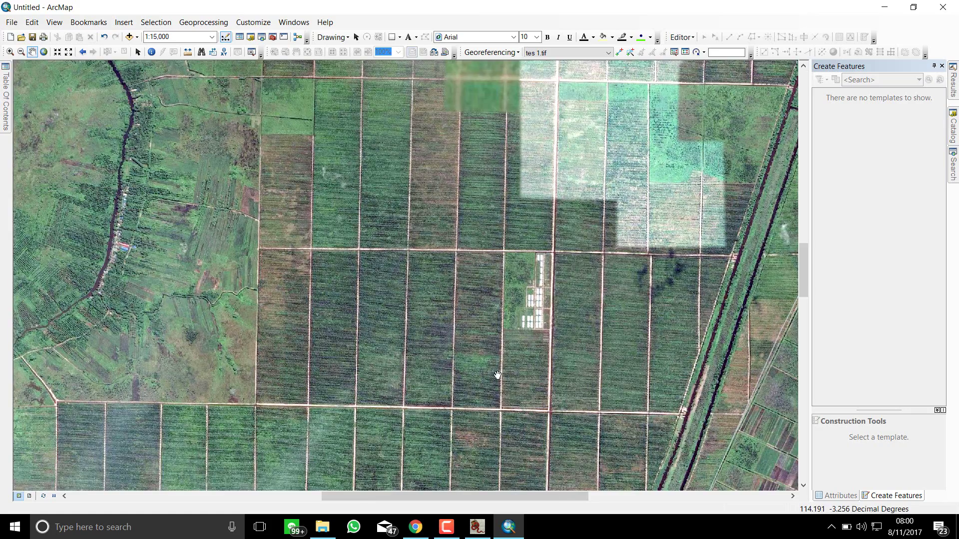
pyautogui.scroll(2, 499, 377)
pyautogui.scroll(3, 423, 349)
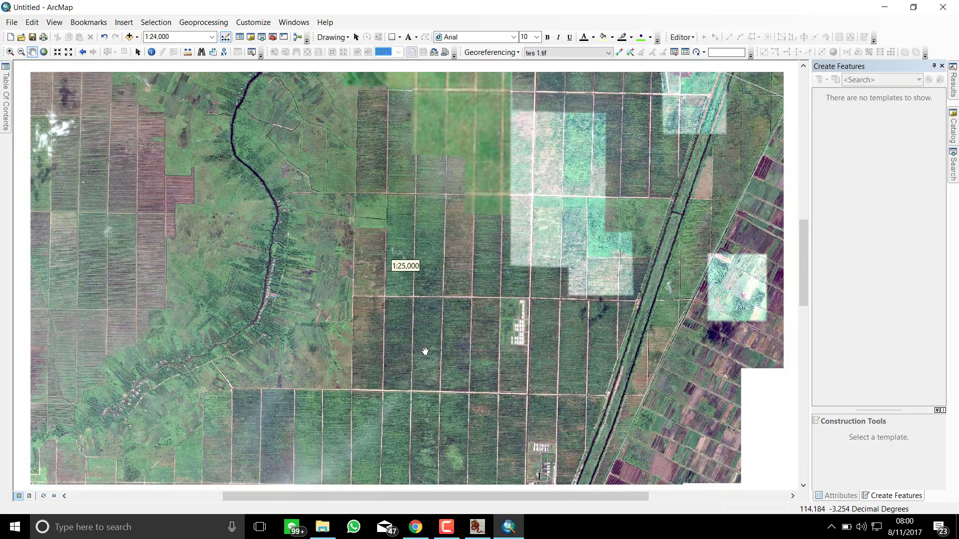
pyautogui.scroll(2, 428, 304)
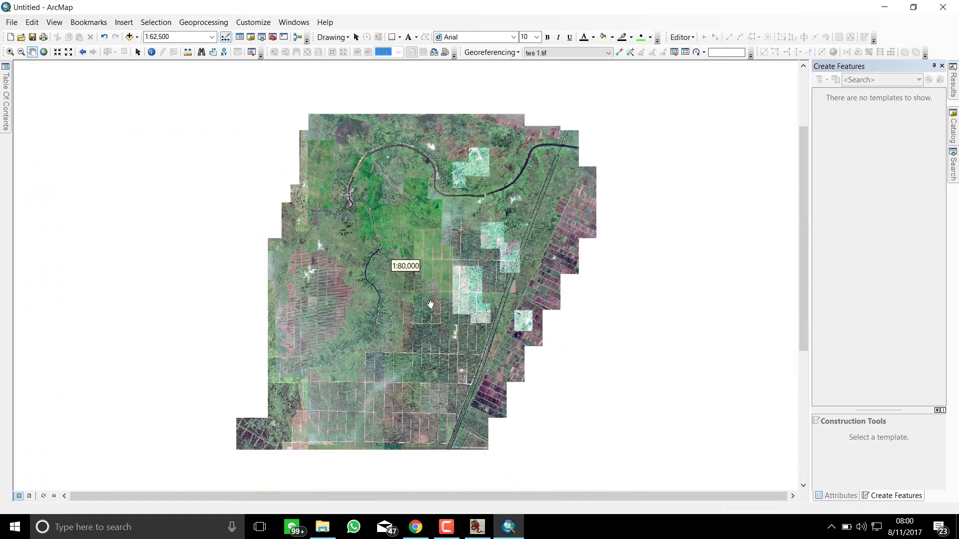
pyautogui.moveTo(480, 283); pyautogui.dragTo(482, 262)
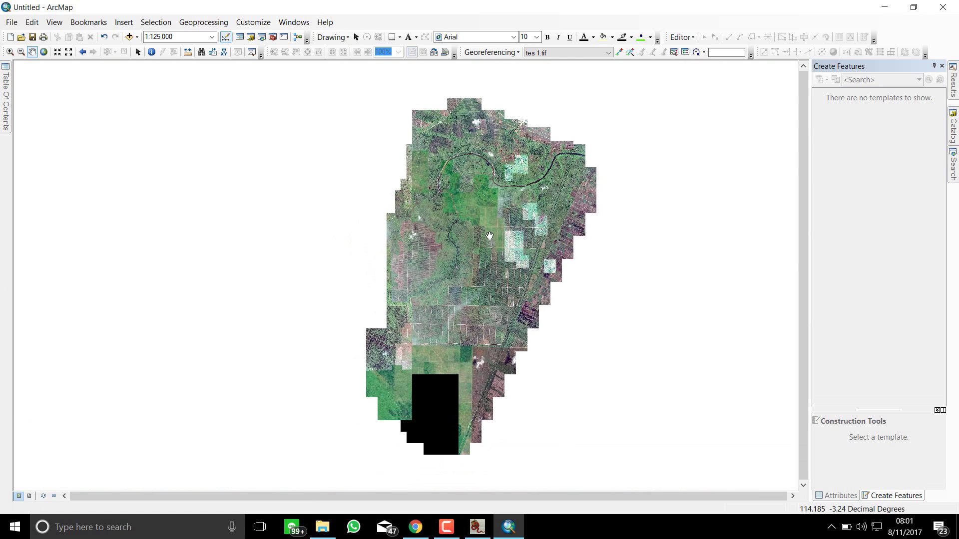